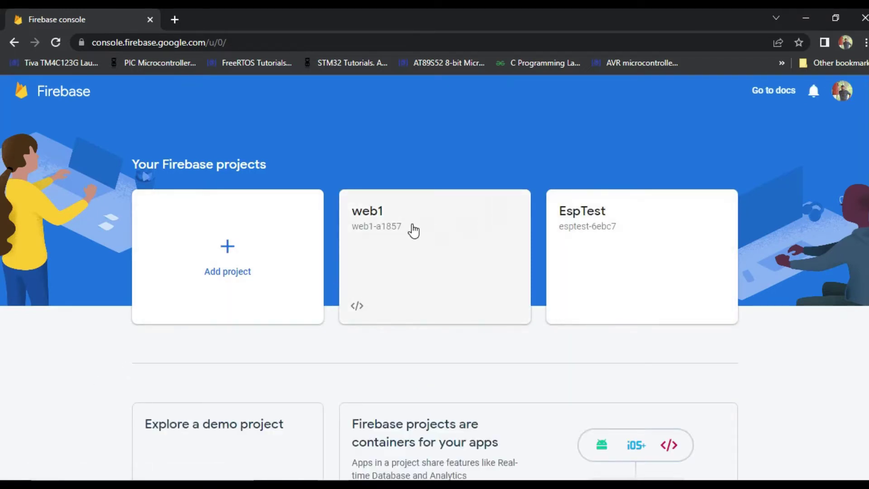
Step: Start a new Firebase project named "website" and continue to the Google Analytics stage
{"action": "left_click", "coordinate": [252, 249]}
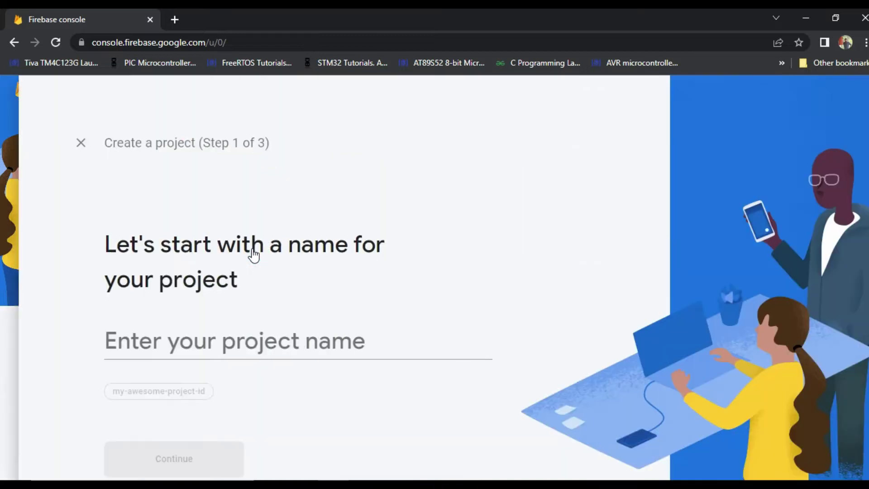
{"action": "type", "text": "web"}
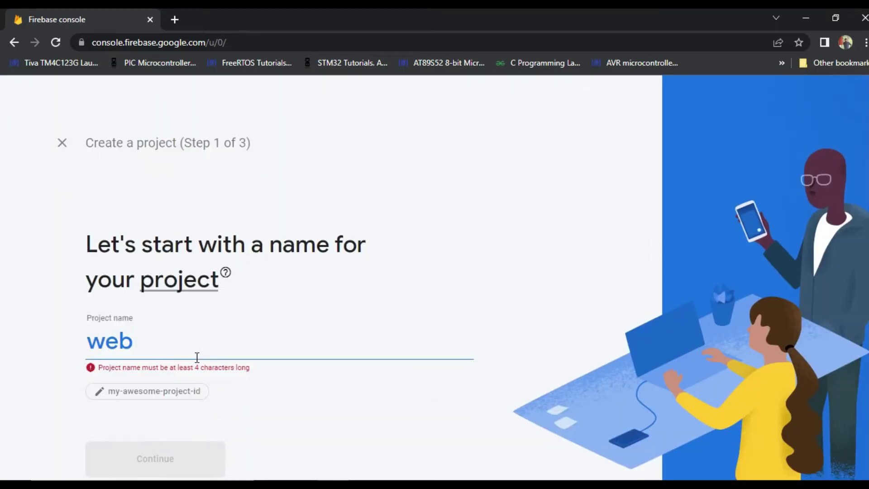
{"action": "type", "text": "site"}
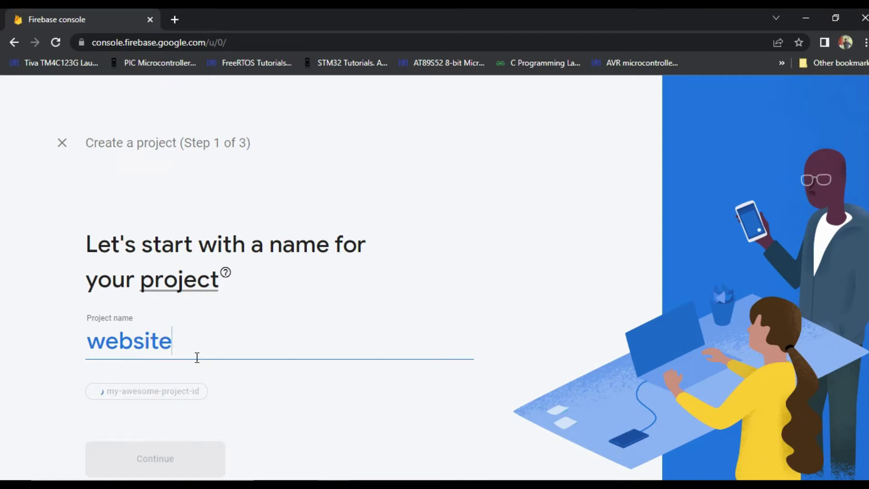
{"action": "scroll", "coordinate": [168, 369], "scroll_direction": "down", "scroll_amount": 1}
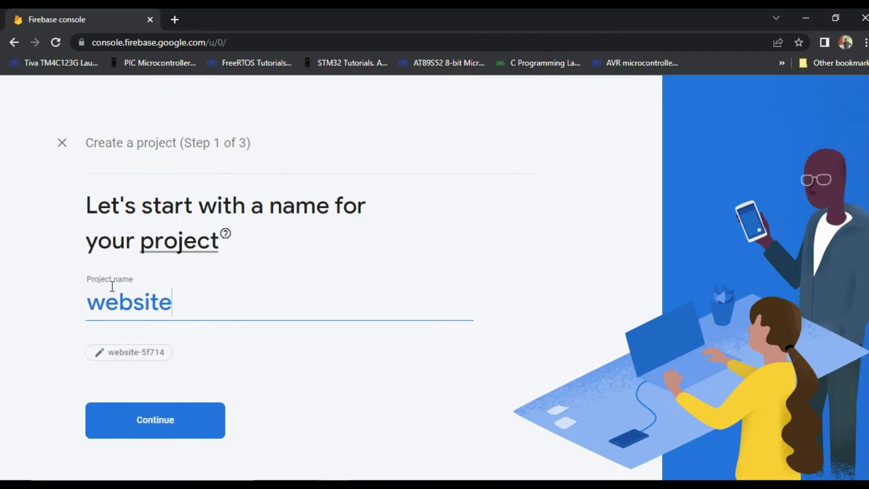
{"action": "left_click", "coordinate": [161, 423]}
Step: Keep Google Analytics enabled, choose Default Account for Firebase, then create the project and continue into it
{"action": "scroll", "coordinate": [155, 341], "scroll_direction": "down", "scroll_amount": 4}
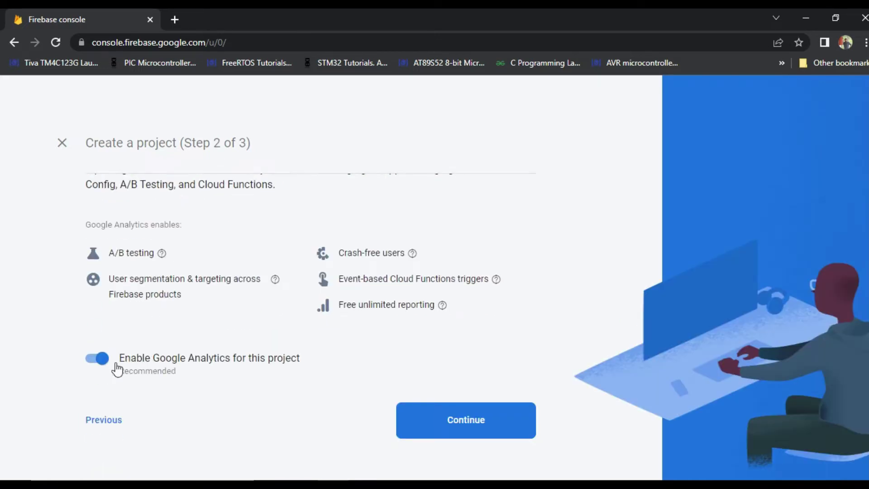
{"action": "left_click", "coordinate": [455, 410]}
{"action": "left_click", "coordinate": [194, 324]}
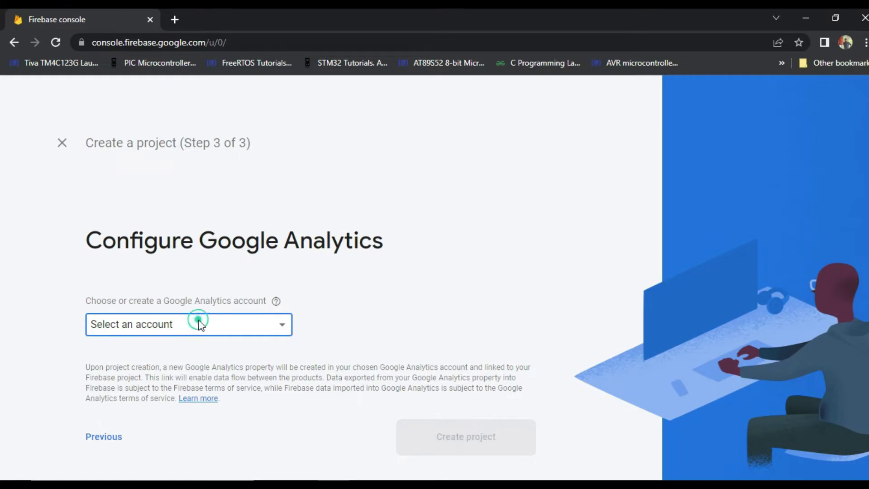
{"action": "left_click", "coordinate": [220, 333]}
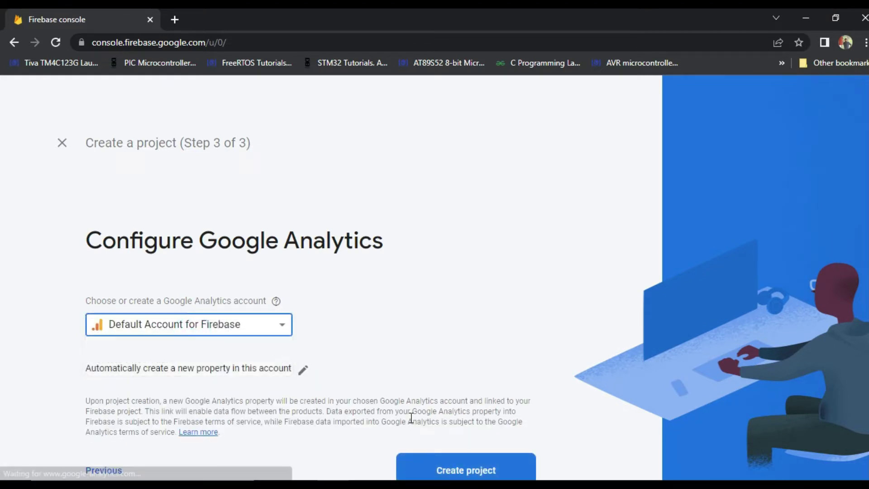
{"action": "scroll", "coordinate": [430, 407], "scroll_direction": "down", "scroll_amount": 1}
{"action": "left_click", "coordinate": [455, 426]}
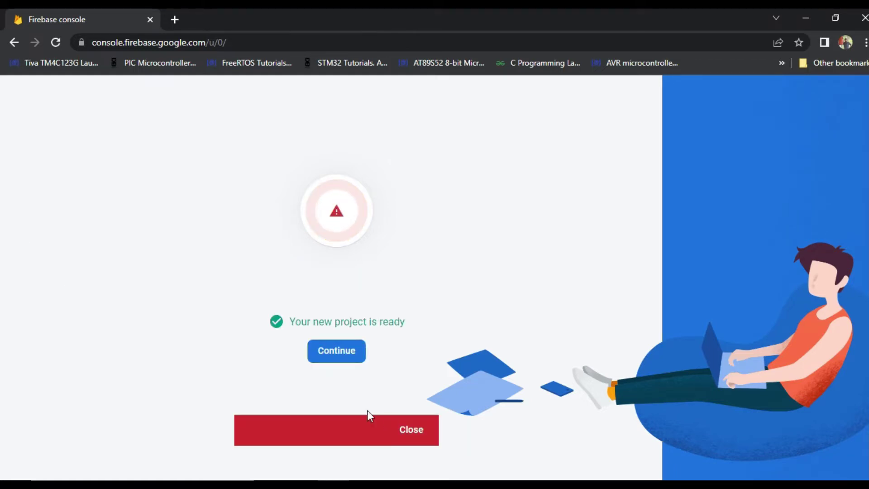
{"action": "left_click", "coordinate": [336, 352]}
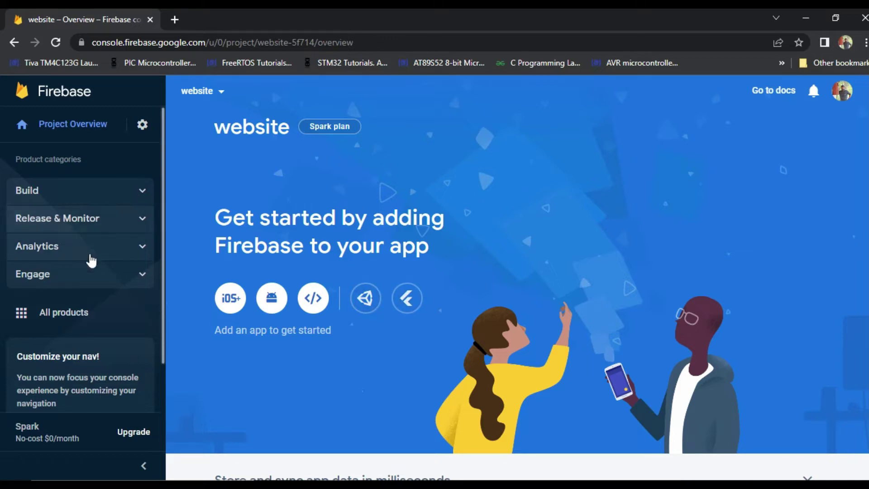
Step: Open Hosting for the website project and start the Firebase Hosting setup
{"action": "scroll", "coordinate": [380, 367], "scroll_direction": "down", "scroll_amount": 15}
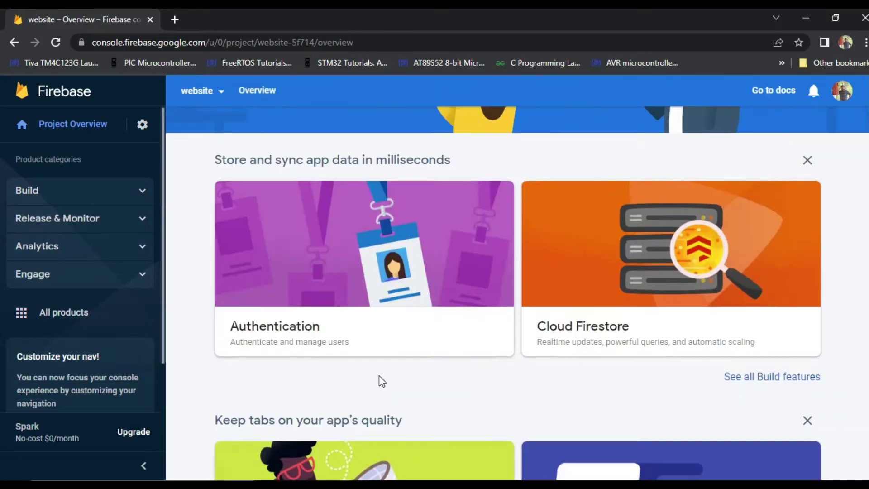
{"action": "scroll", "coordinate": [384, 383], "scroll_direction": "up", "scroll_amount": 10}
{"action": "scroll", "coordinate": [383, 383], "scroll_direction": "up", "scroll_amount": 4}
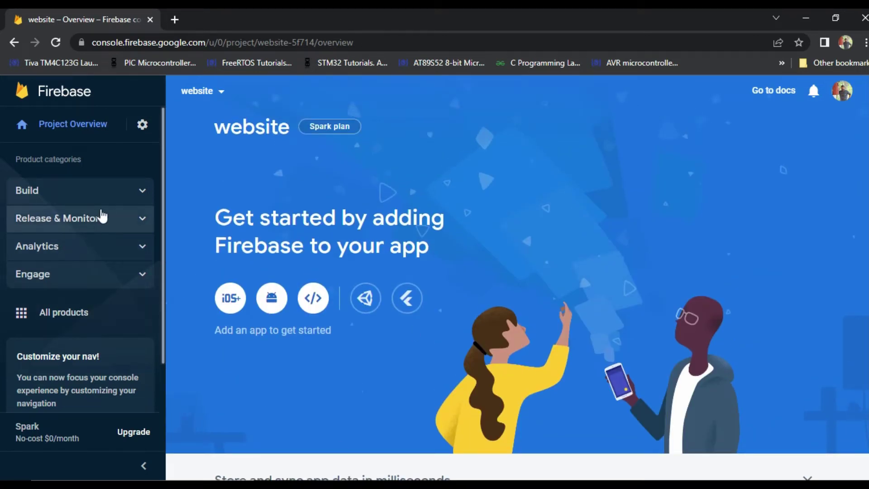
{"action": "left_click", "coordinate": [128, 199]}
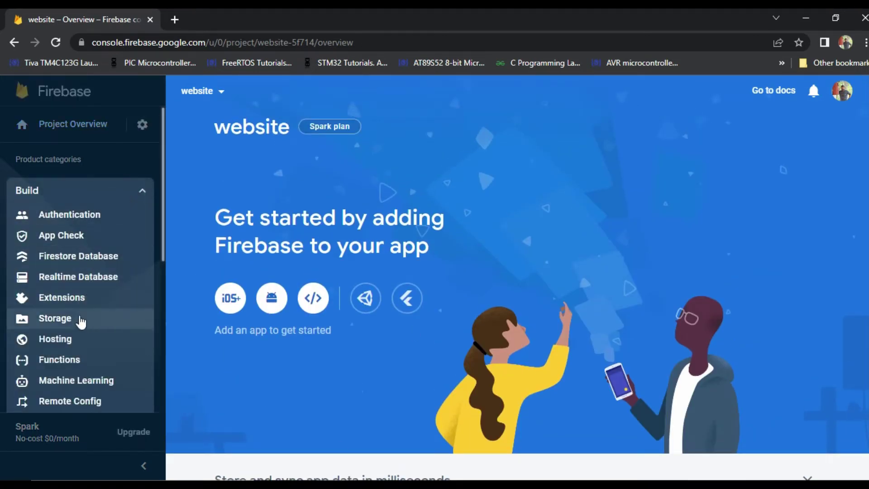
{"action": "left_click", "coordinate": [72, 340]}
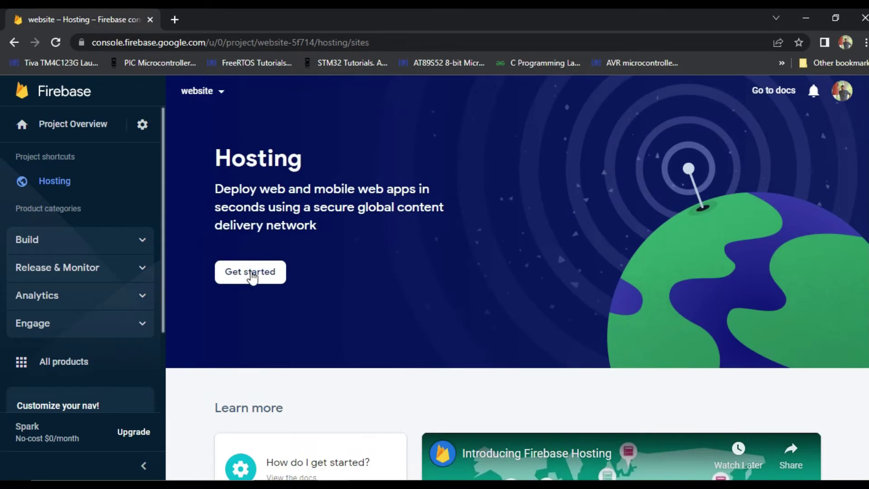
{"action": "left_click", "coordinate": [250, 274]}
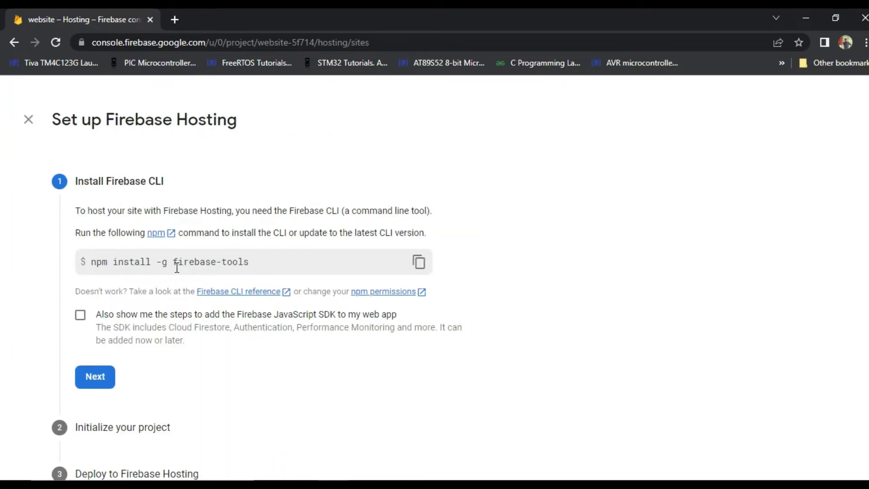
Step: Open a Command Prompt window and move it aside to uncover the start of the npm command in the Hosting setup
{"action": "scroll", "coordinate": [208, 281], "scroll_direction": "down", "scroll_amount": 1}
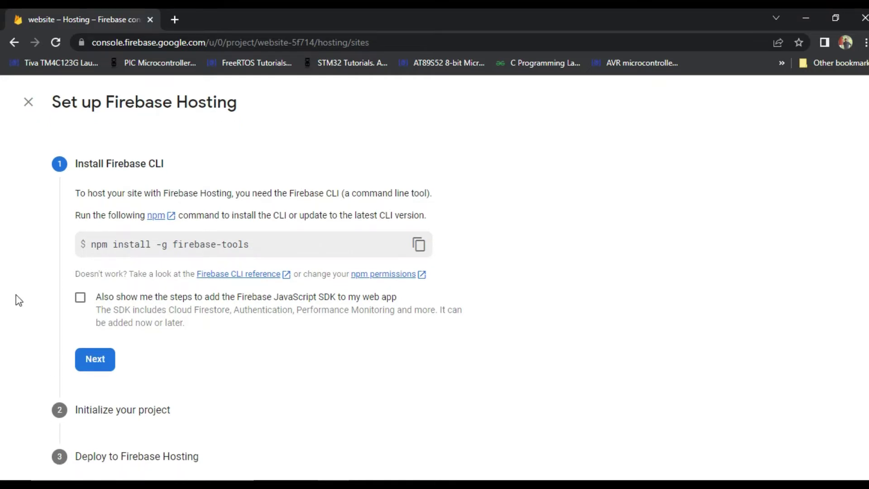
{"action": "left_click", "coordinate": [91, 355]}
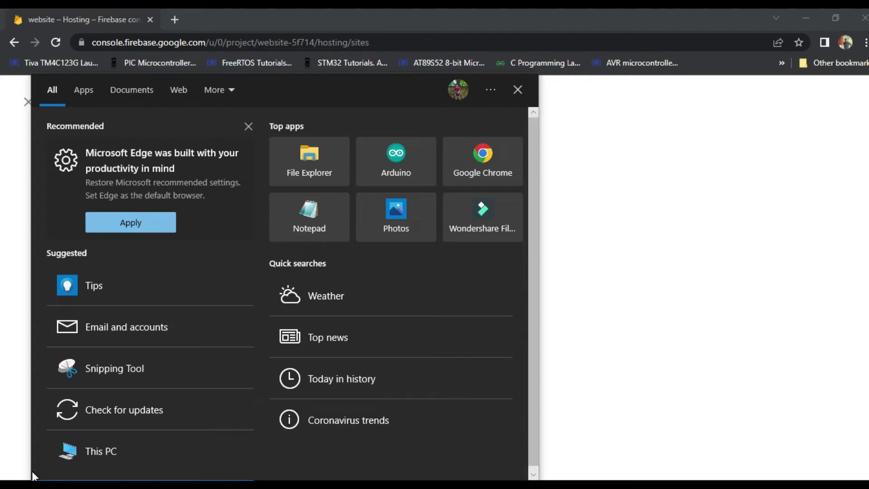
{"action": "type", "text": "cmd"}
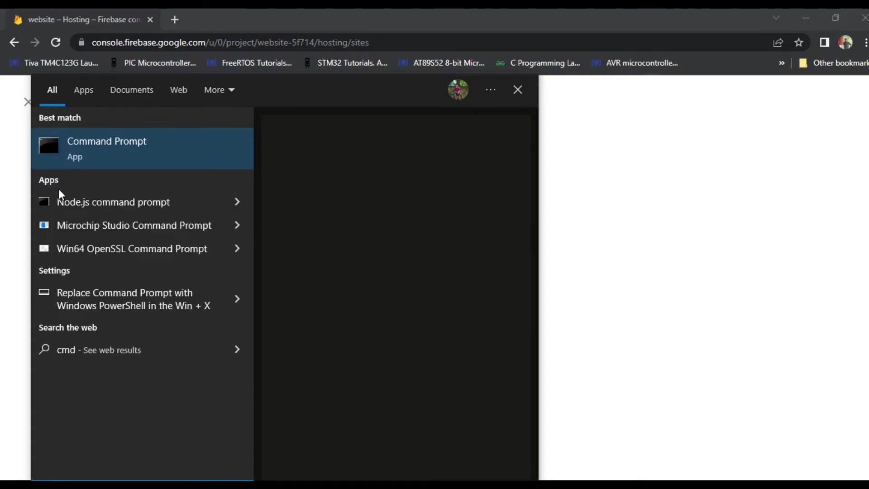
{"action": "left_click", "coordinate": [175, 148]}
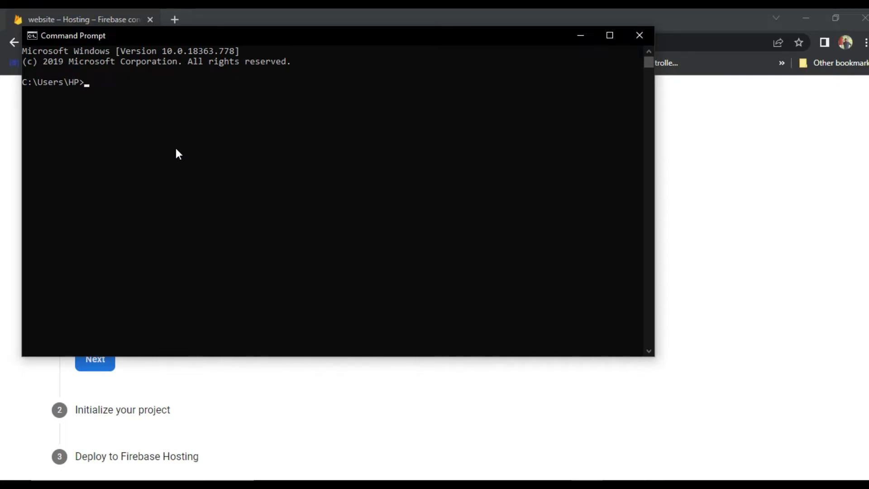
{"action": "left_click_drag", "start_coordinate": [331, 41], "coordinate": [539, 63]}
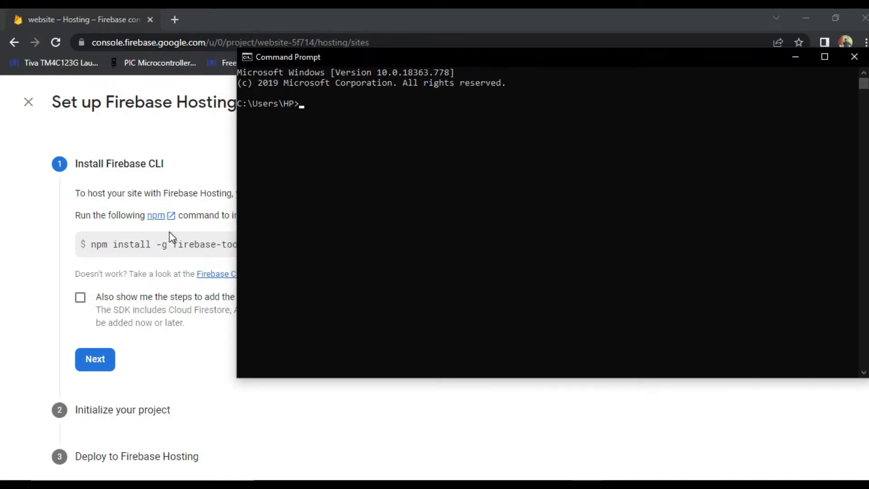
Step: Copy the Firebase CLI installation command from the Hosting setup and run npm install -g firebase-tools in Command Prompt
{"action": "left_click", "coordinate": [146, 254]}
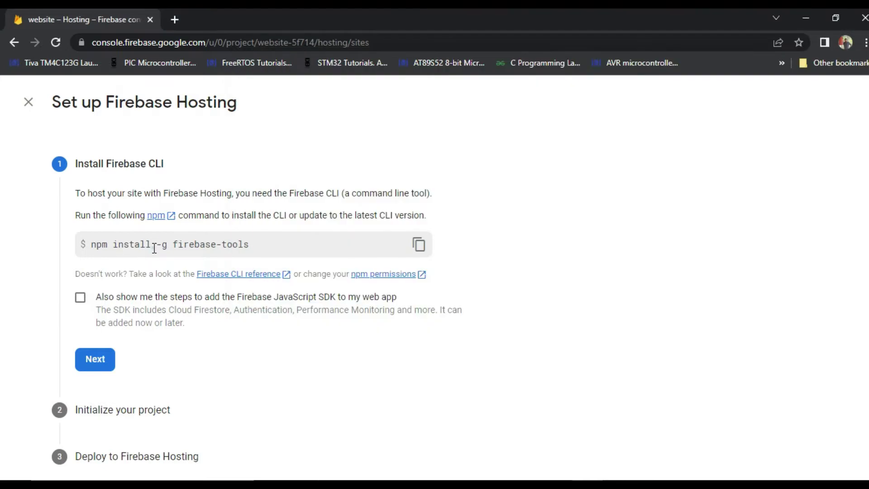
{"action": "left_click", "coordinate": [420, 245]}
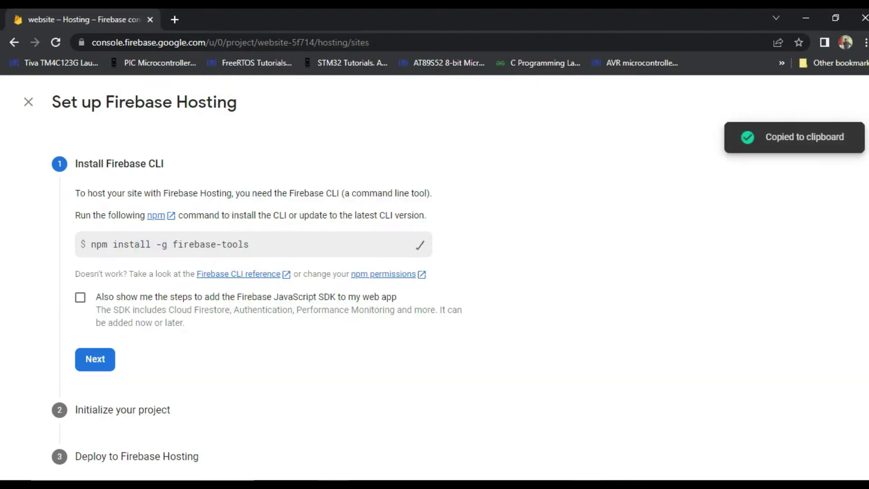
{"action": "key", "text": "alt+Tab"}
{"action": "key", "text": "ctrl+v"}
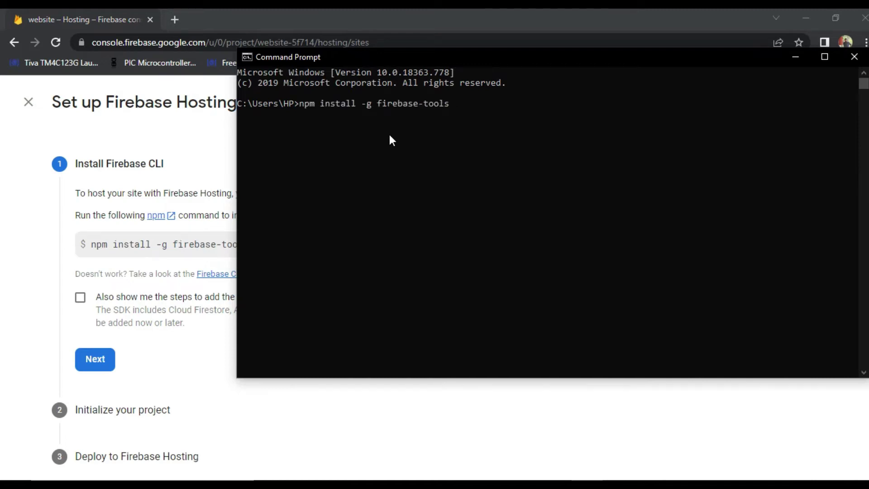
{"action": "key", "text": "Return"}
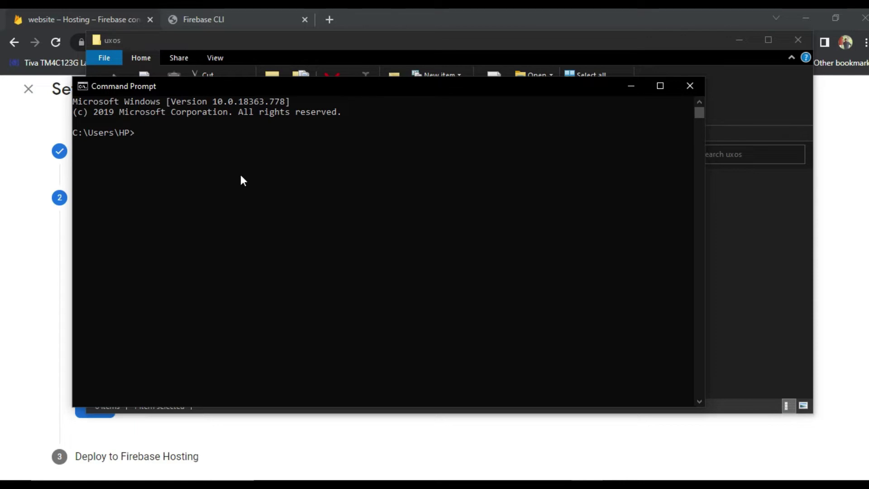
Step: Clear the uxos folder window out of view and run firebase login in Command Prompt
{"action": "left_click_drag", "start_coordinate": [328, 90], "coordinate": [514, 105]}
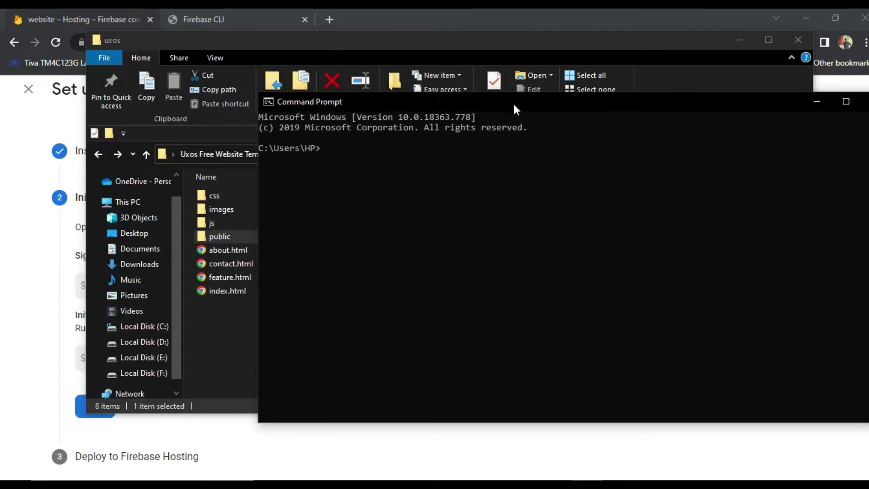
{"action": "left_click", "coordinate": [736, 40]}
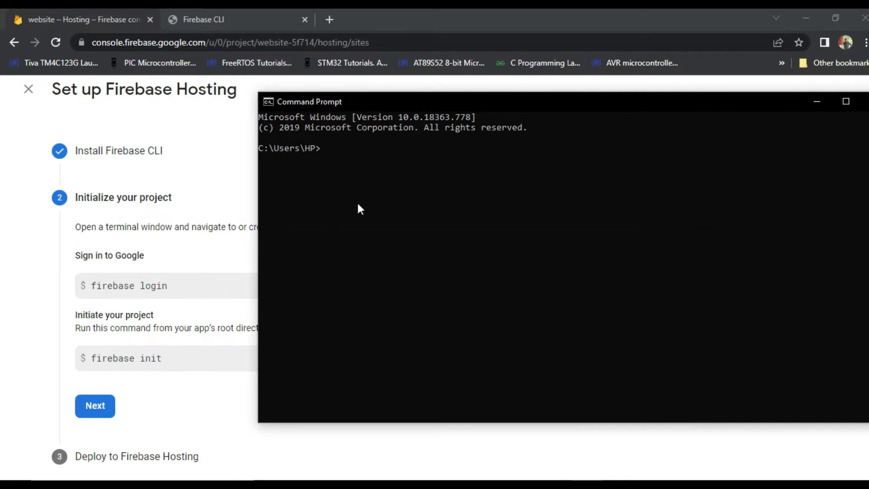
{"action": "type", "text": "firebase lo"}
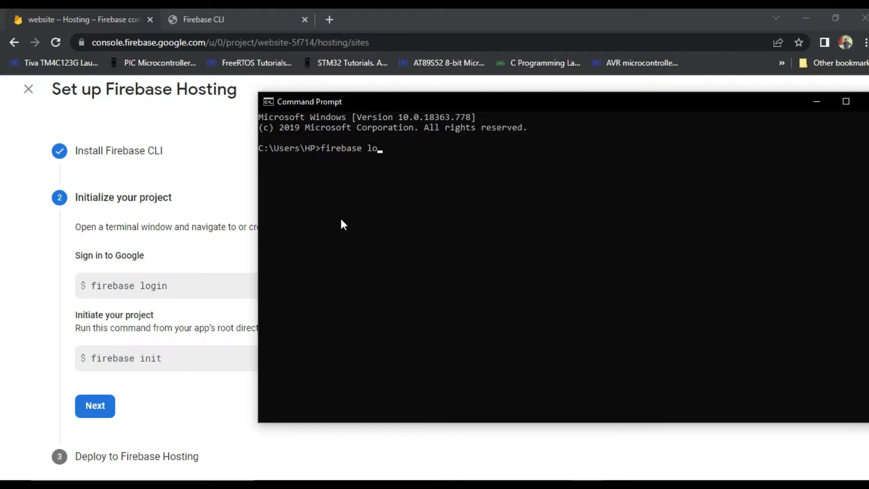
{"action": "type", "text": "gin"}
{"action": "key", "text": "Return"}
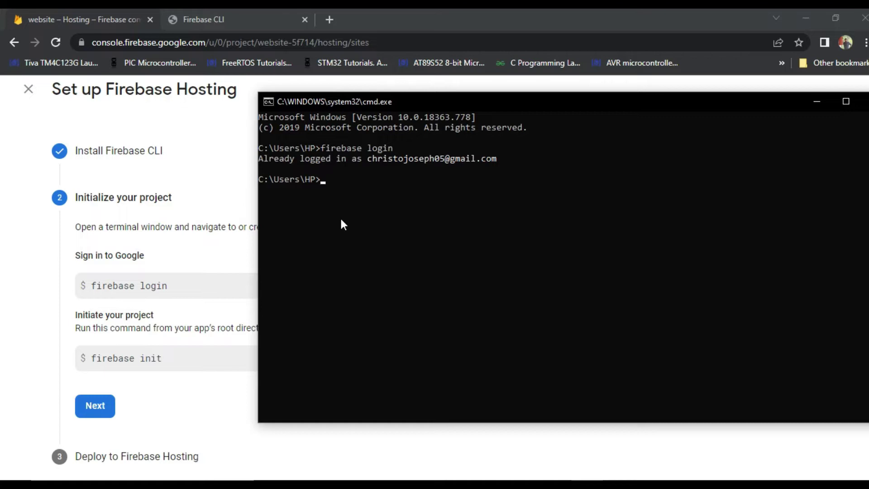
Step: Log out of the Firebase CLI and run firebase login again, allowing collection of CLI usage and error reporting information
{"action": "type", "text": "firebase logout"}
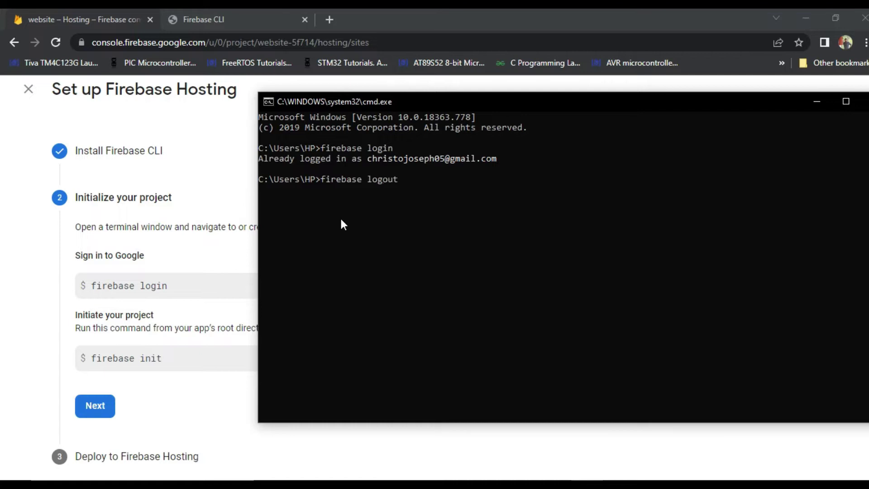
{"action": "key", "text": "Return"}
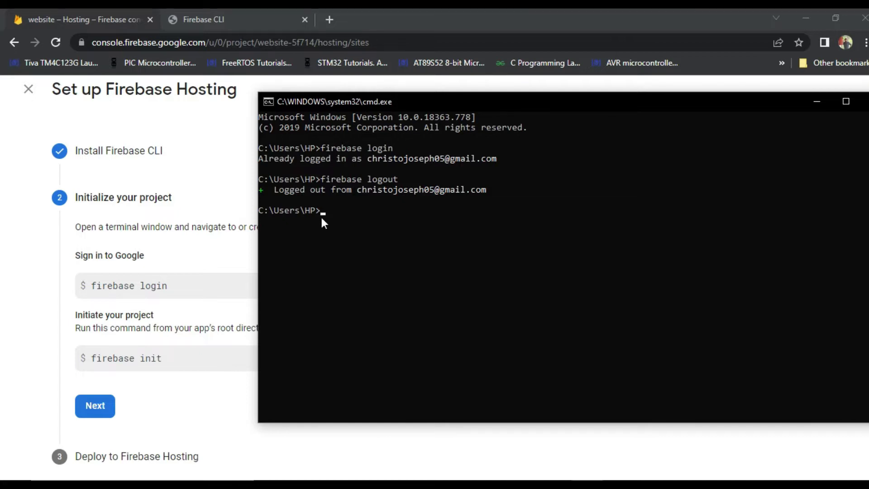
{"action": "type", "text": "firebase login"}
{"action": "key", "text": "Return"}
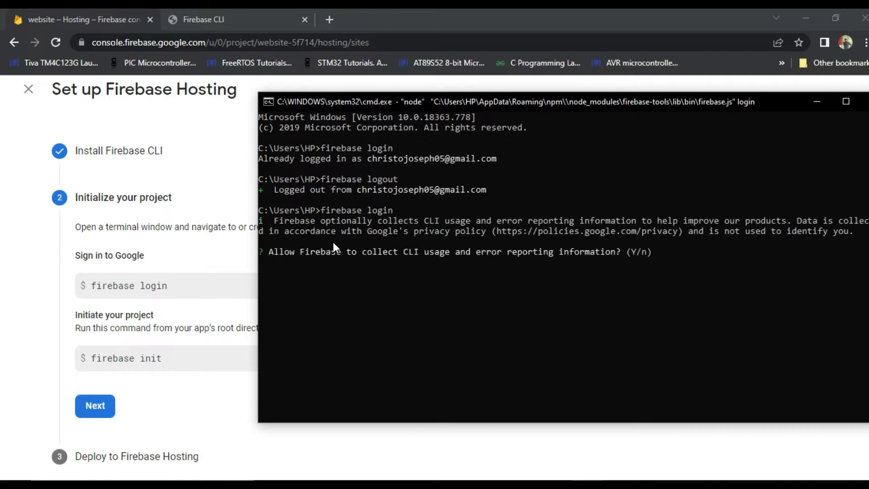
{"action": "type", "text": "y"}
{"action": "key", "text": "Return"}
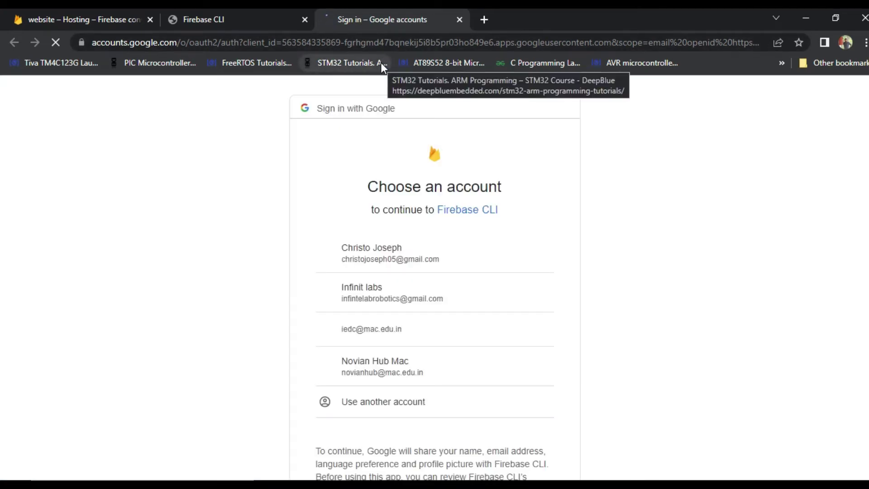
Step: Authorize Firebase CLI with the first listed Google account in the browser, then return to the Command Prompt window
{"action": "left_click", "coordinate": [371, 253]}
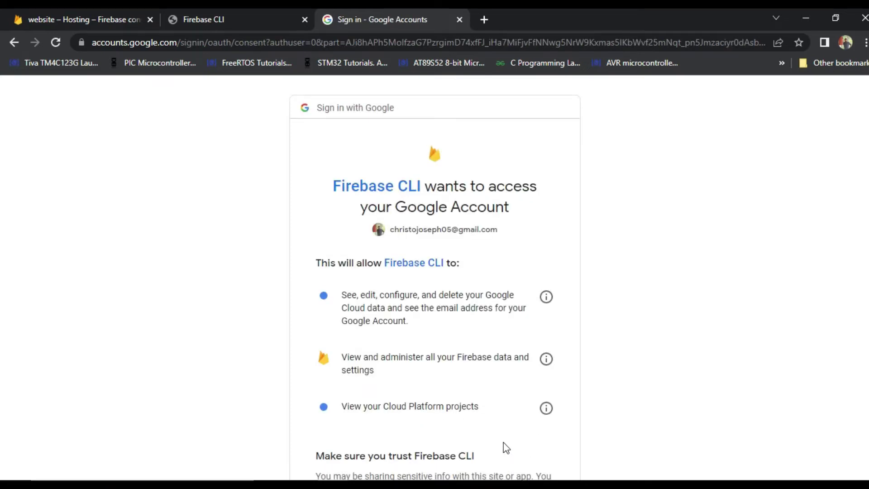
{"action": "scroll", "coordinate": [504, 448], "scroll_direction": "down", "scroll_amount": 4}
{"action": "left_click", "coordinate": [516, 392]}
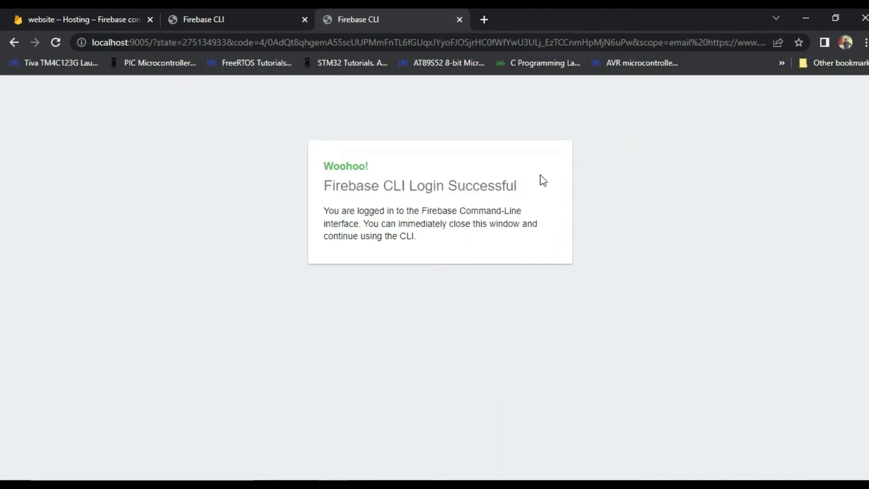
{"action": "left_click", "coordinate": [248, 18]}
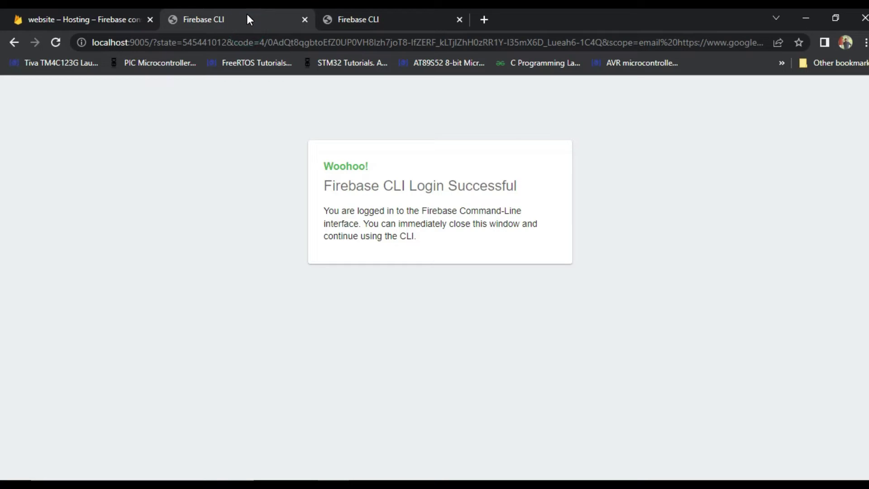
{"action": "left_click", "coordinate": [591, 481]}
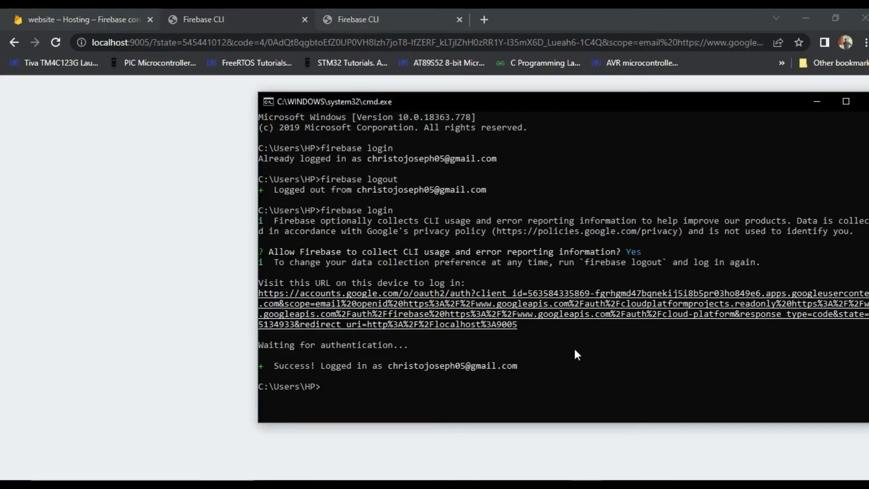
Step: Check the initialization commands in the Firebase Hosting setup page, and run firebase use --add in Command Prompt
{"action": "left_click", "coordinate": [107, 9]}
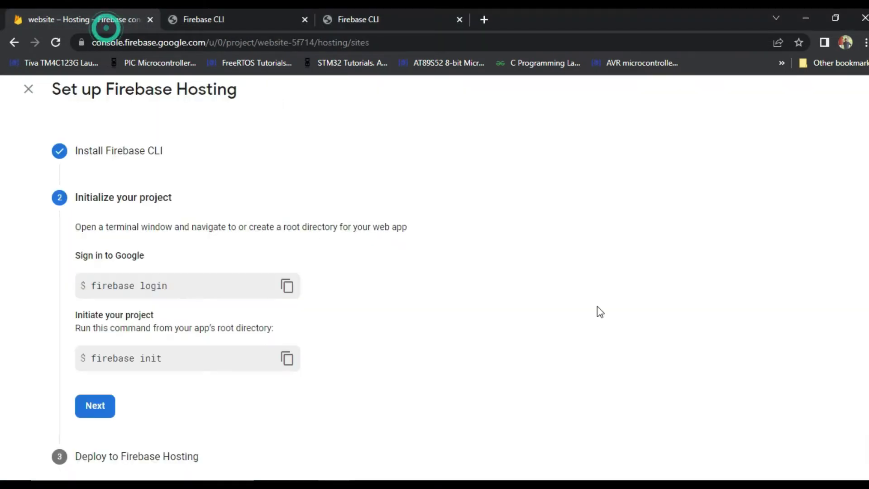
{"action": "key", "text": "alt+Tab"}
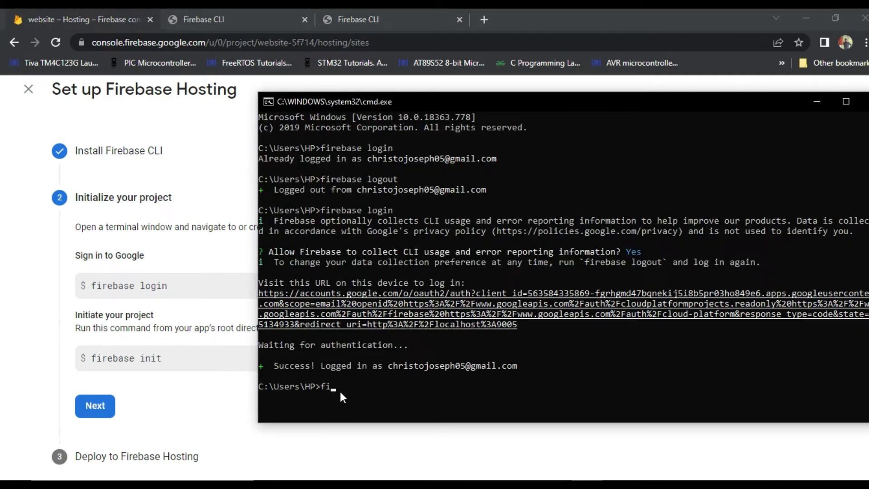
{"action": "type", "text": "firebase use"}
{"action": "type", "text": " add"}
{"action": "key", "text": "BackSpace"}
{"action": "key", "text": "BackSpace"}
{"action": "key", "text": "BackSpace"}
{"action": "type", "text": "--add"}
{"action": "key", "text": "Return"}
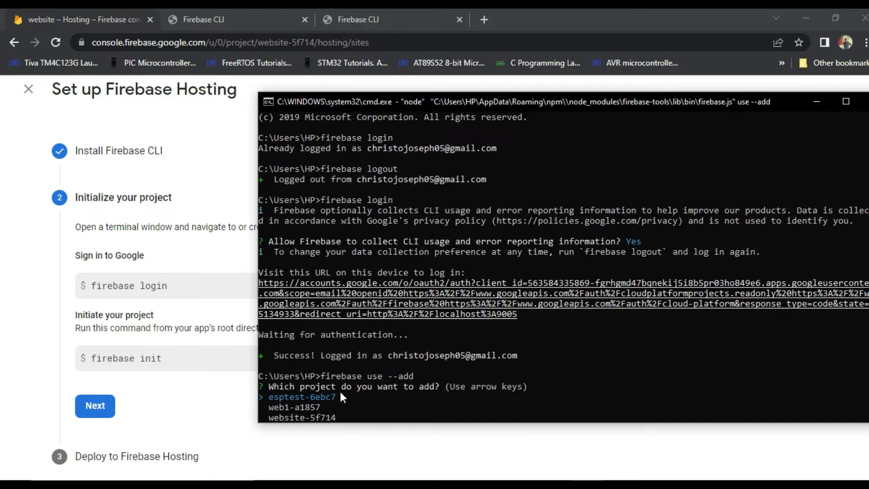
Step: Choose website-5f714 as the project to add and give it the alias a
{"action": "key", "text": "Down"}
{"action": "key", "text": "Down"}
{"action": "key", "text": "Up"}
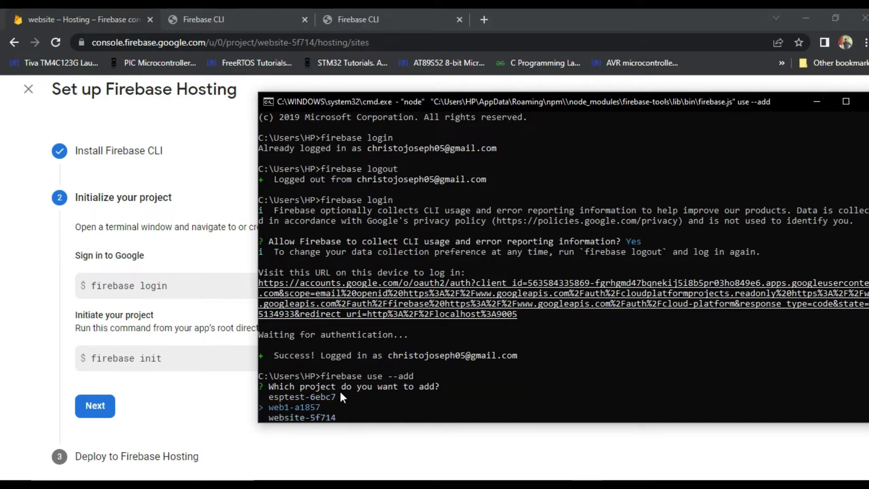
{"action": "key", "text": "Down"}
{"action": "key", "text": "Return"}
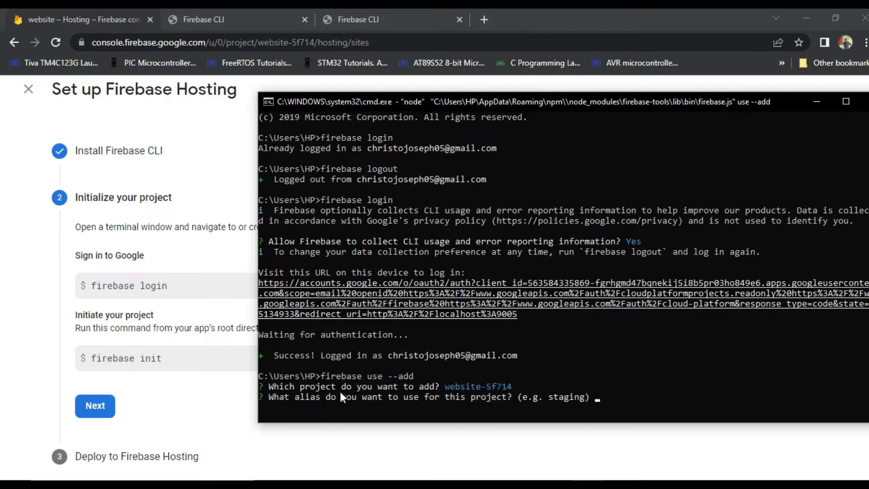
{"action": "type", "text": "a"}
{"action": "key", "text": "Return"}
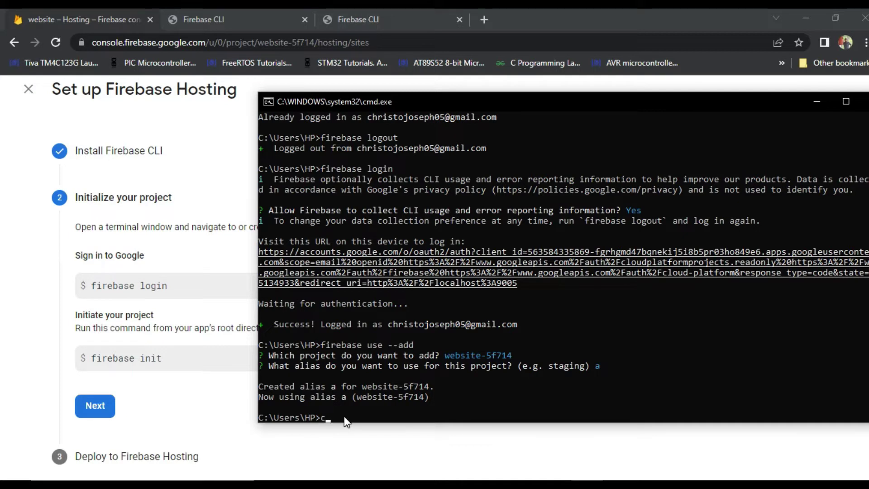
Step: Switch to File Explorer and examine the website files in the uxos folder and the HTML files in its public subfolder
{"action": "left_click", "coordinate": [349, 473]}
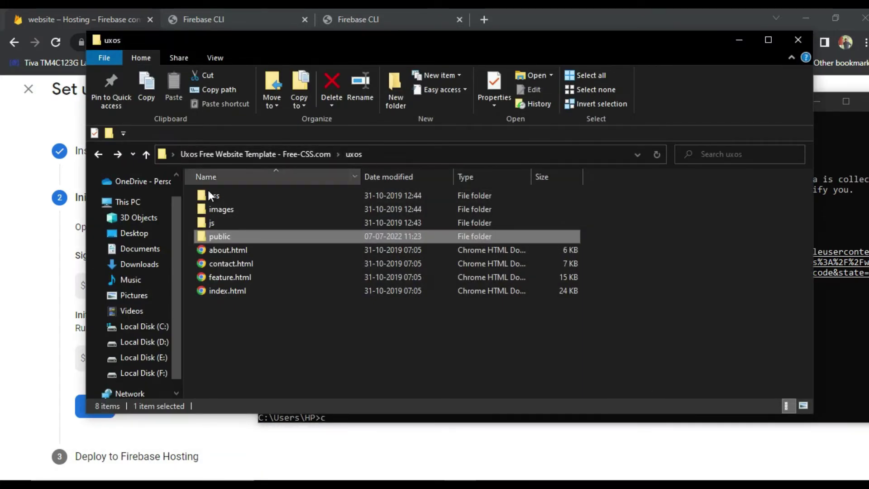
{"action": "left_click", "coordinate": [351, 319]}
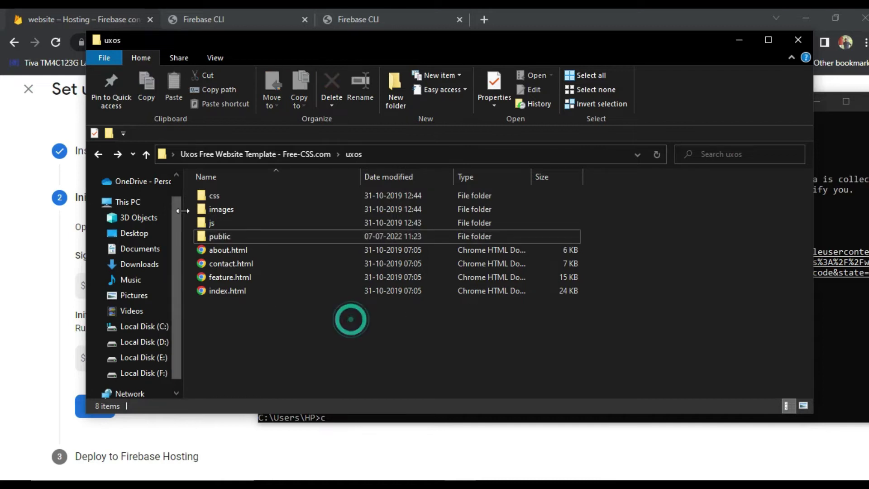
{"action": "left_click_drag", "start_coordinate": [191, 191], "coordinate": [260, 299]}
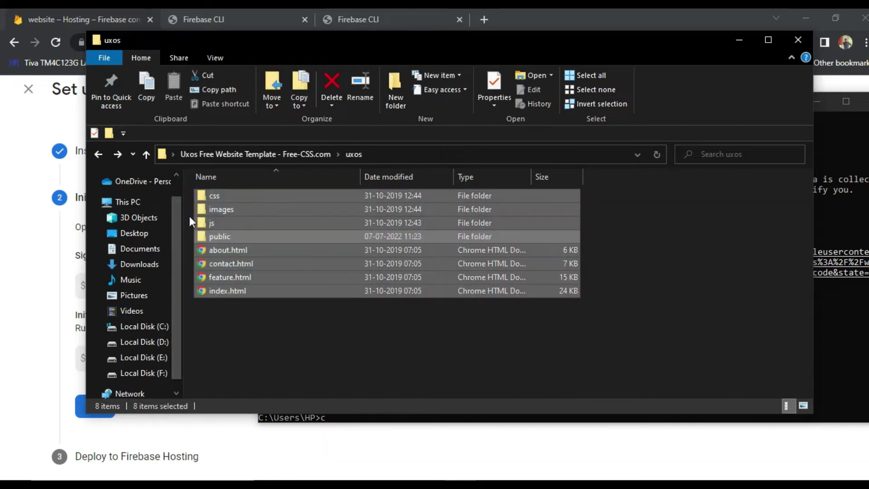
{"action": "left_click", "coordinate": [286, 349]}
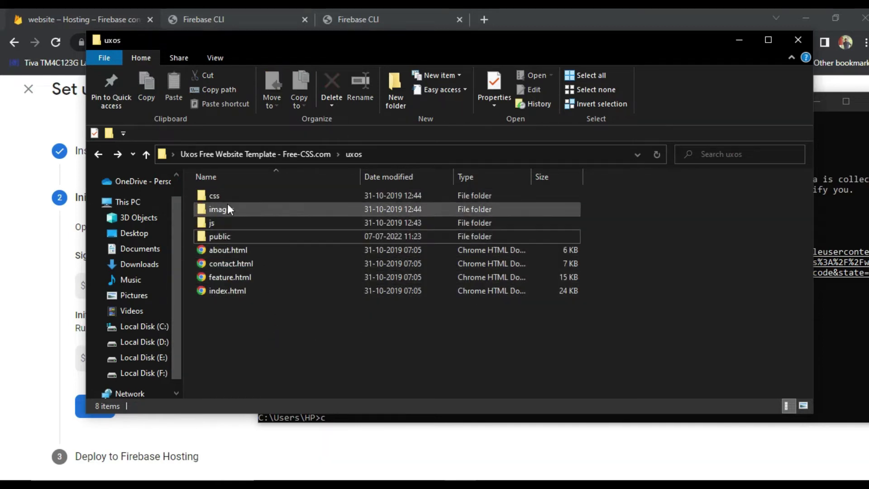
{"action": "left_click_drag", "start_coordinate": [407, 338], "coordinate": [281, 279]}
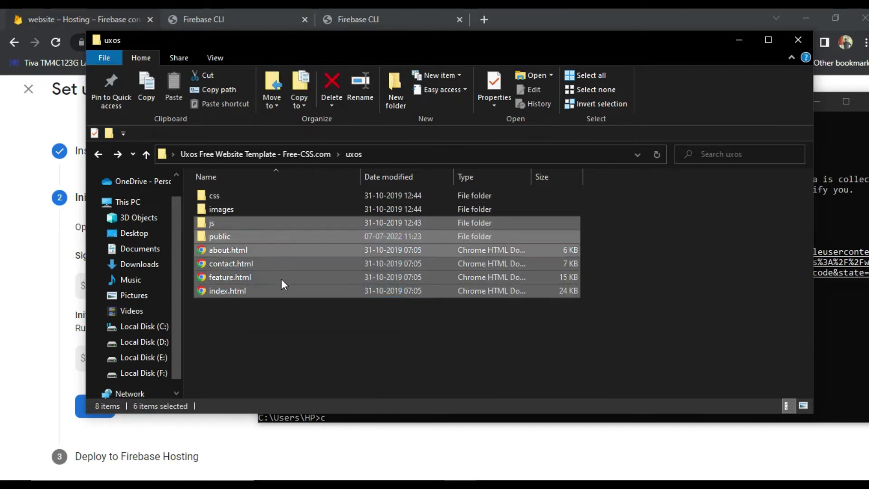
{"action": "left_click", "coordinate": [316, 332]}
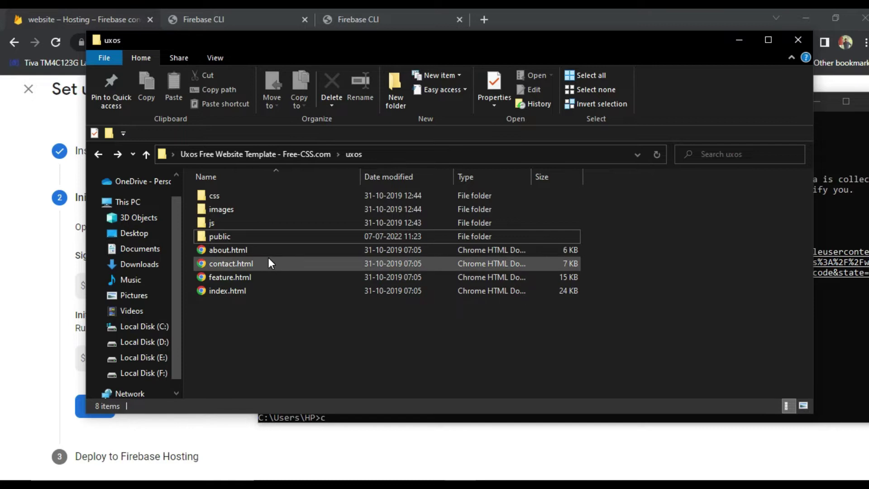
{"action": "left_click", "coordinate": [248, 238]}
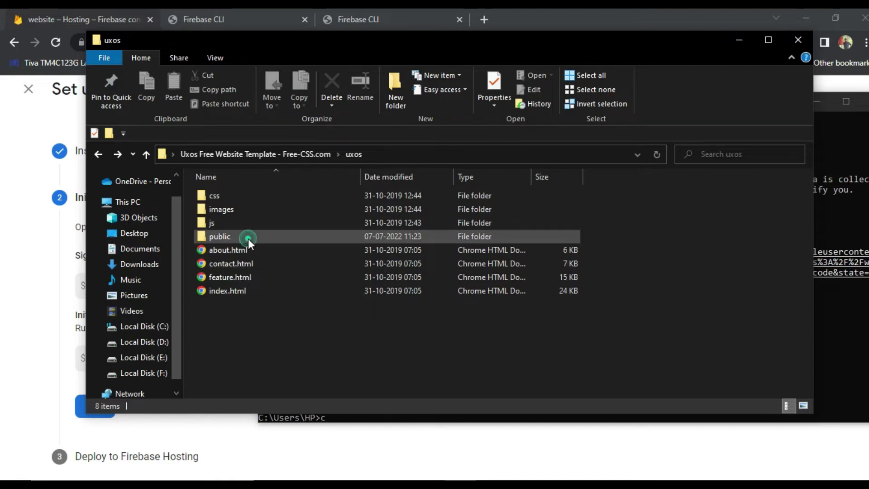
{"action": "double_click", "coordinate": [248, 238]}
{"action": "left_click_drag", "start_coordinate": [225, 256], "coordinate": [219, 191]}
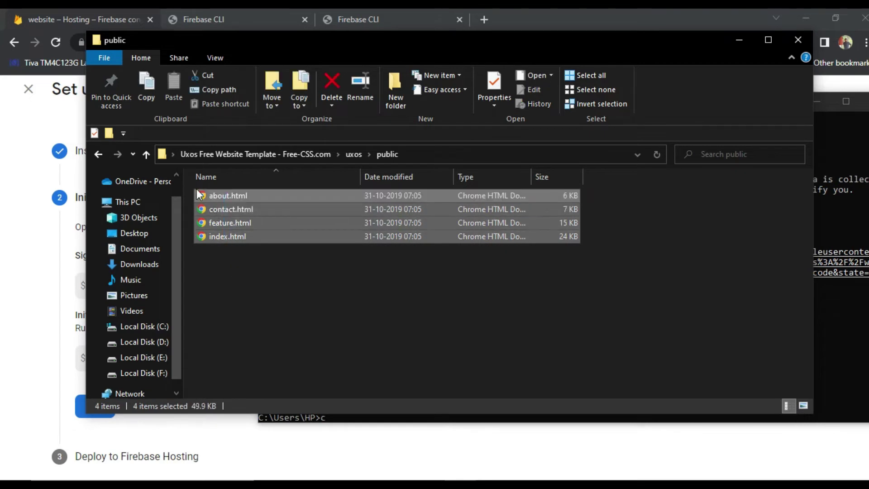
{"action": "left_click", "coordinate": [98, 154]}
{"action": "left_click_drag", "start_coordinate": [237, 316], "coordinate": [233, 252]}
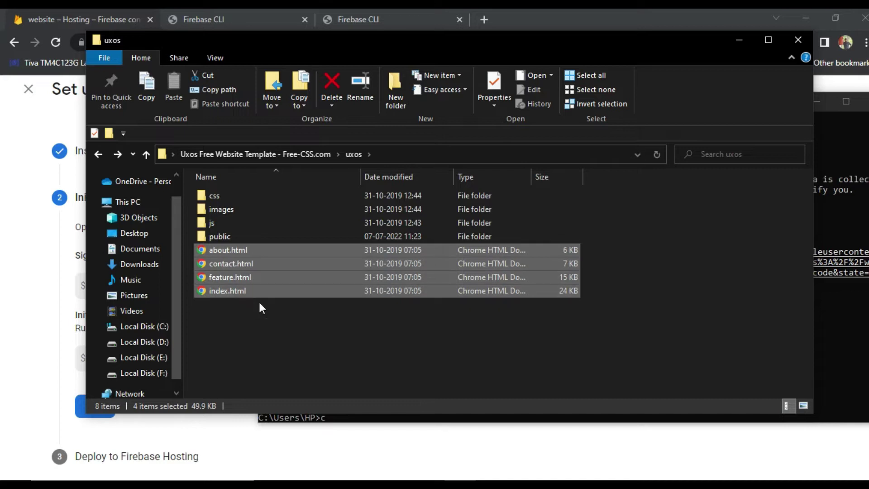
{"action": "left_click", "coordinate": [250, 331]}
{"action": "left_click_drag", "start_coordinate": [241, 299], "coordinate": [229, 237]}
{"action": "double_click", "coordinate": [229, 237]}
{"action": "left_click_drag", "start_coordinate": [245, 270], "coordinate": [216, 191]}
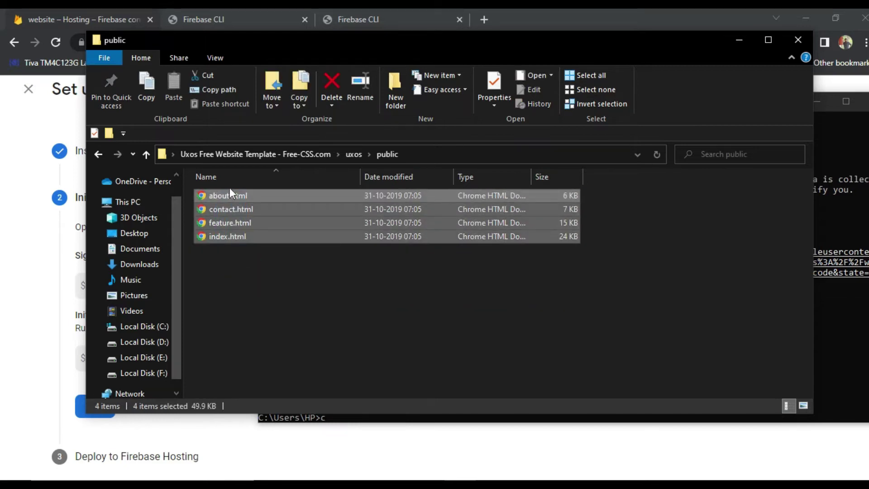
{"action": "left_click", "coordinate": [98, 154]}
{"action": "left_click", "coordinate": [98, 155]}
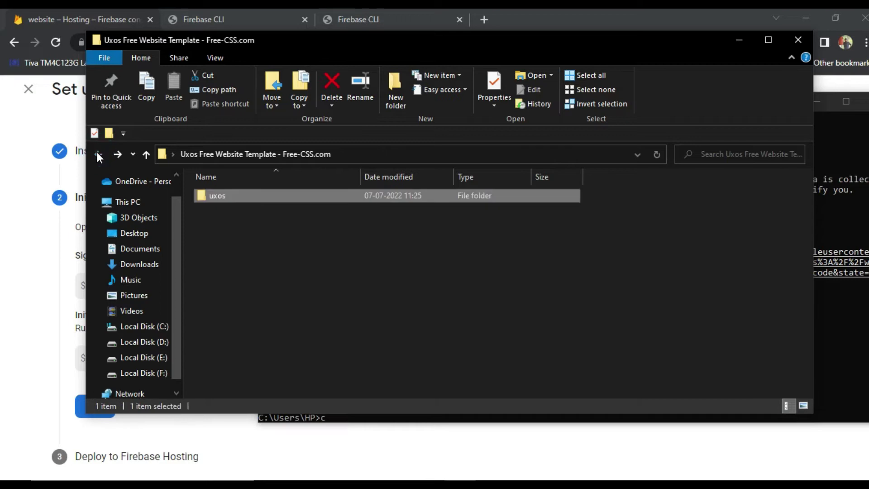
Step: Open the uxos folder inside Uxos Free Website Template - Free-CSS.com and copy its full path
{"action": "double_click", "coordinate": [433, 201]}
{"action": "left_click", "coordinate": [636, 156]}
{"action": "key", "text": "ctrl+c"}
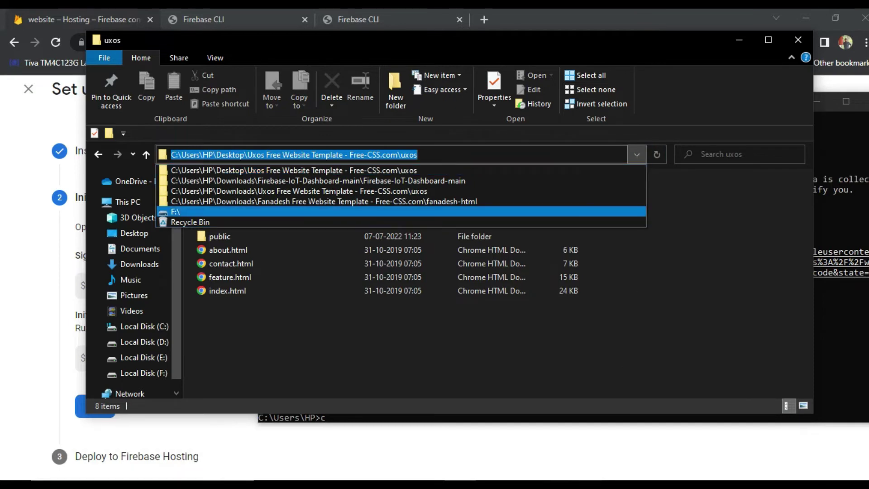
Step: In Command Prompt, run c: and change the directory to C:\Users\HP\Desktop\Uxos Free Website Template - Free-CSS.com\uxos
{"action": "left_click", "coordinate": [545, 417]}
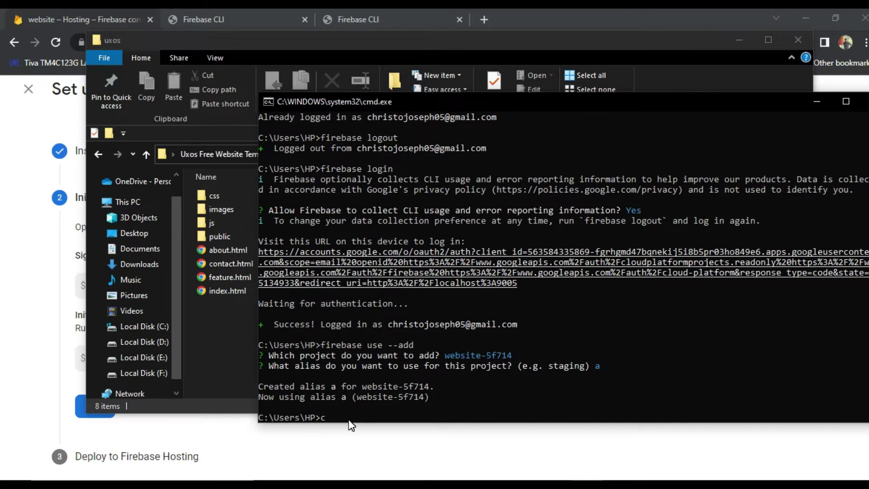
{"action": "type", "text": ":"}
{"action": "key", "text": "Return"}
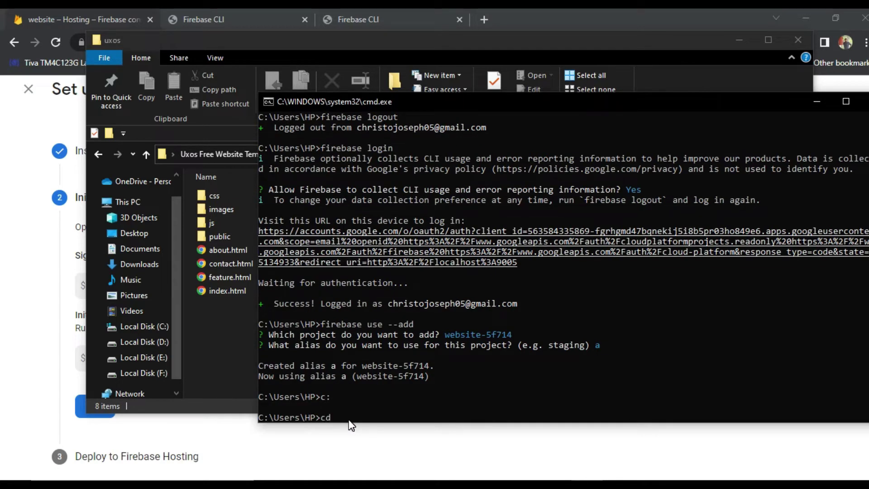
{"action": "type", "text": "cd"}
{"action": "key", "text": "ctrl+v"}
{"action": "key", "text": "Return"}
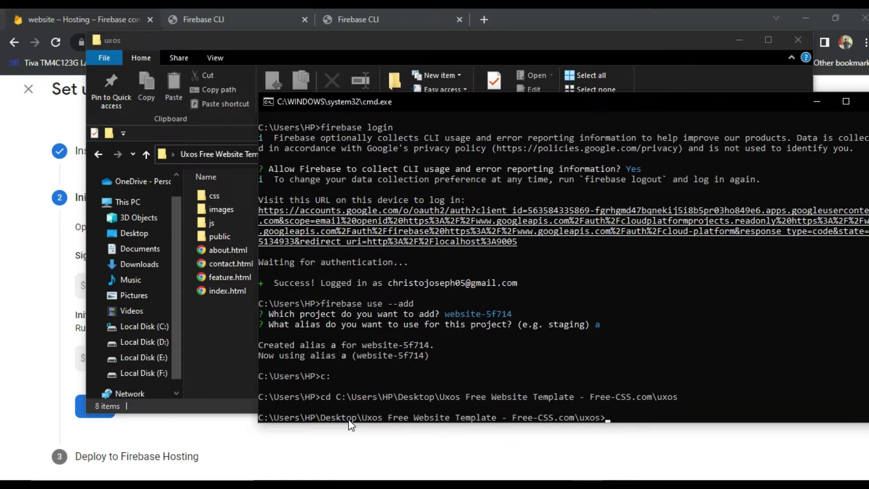
Step: Run firebase init in the uxos directory
{"action": "type", "text": "fire base"}
{"action": "key", "text": "BackSpace"}
{"action": "key", "text": "BackSpace"}
{"action": "key", "text": "BackSpace"}
{"action": "key", "text": "BackSpace"}
{"action": "key", "text": "BackSpace"}
{"action": "type", "text": "base init"}
{"action": "key", "text": "Return"}
Step: Advance the Hosting setup in the browser to Deploy to Firebase Hosting and return to Command Prompt
{"action": "left_click", "coordinate": [22, 232]}
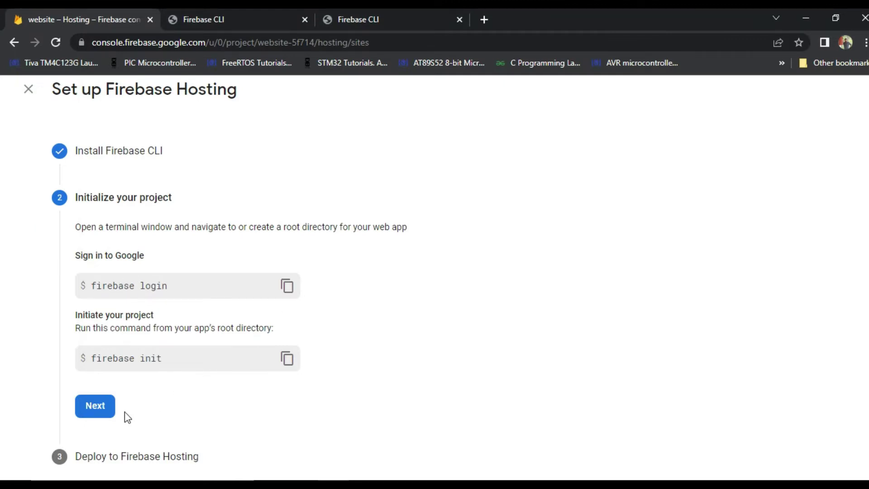
{"action": "left_click", "coordinate": [95, 409]}
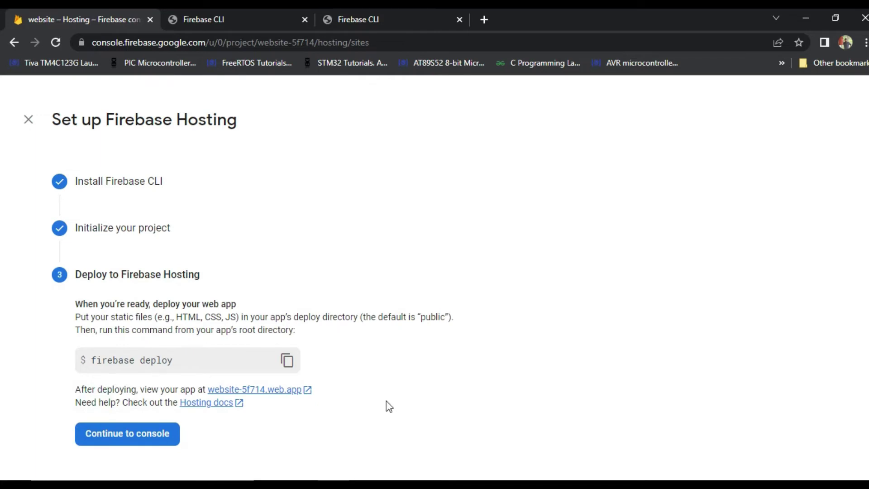
{"action": "left_click", "coordinate": [579, 477]}
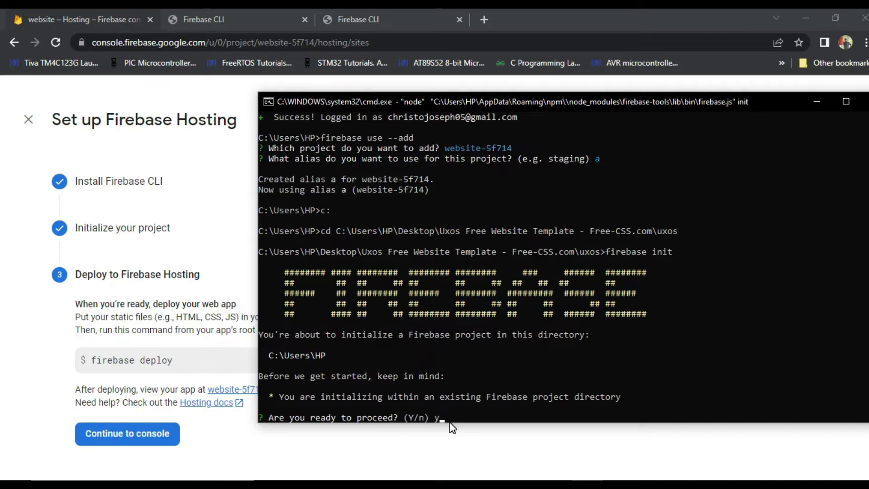
Step: Confirm proceeding with the initialization and select only the Hosting feature that configures files for Firebase Hosting
{"action": "type", "text": "y"}
{"action": "key", "text": "Return"}
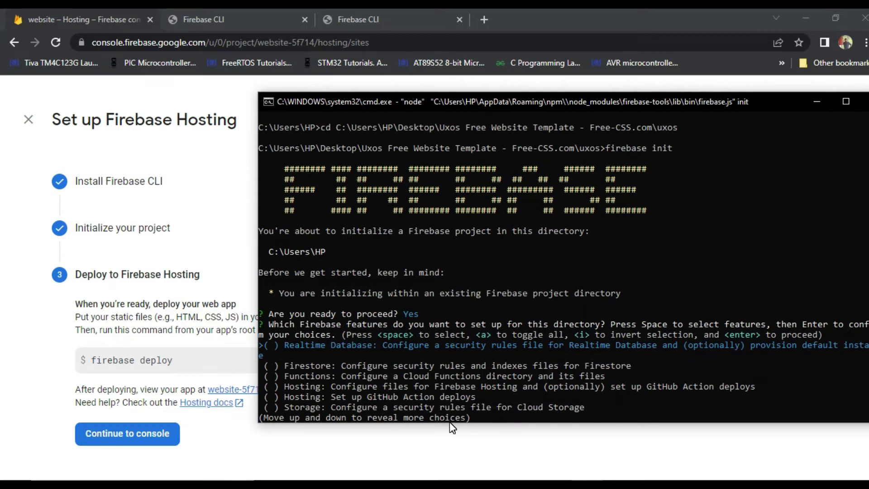
{"action": "key", "text": "Down"}
{"action": "key", "text": "Down"}
{"action": "key", "text": "Down"}
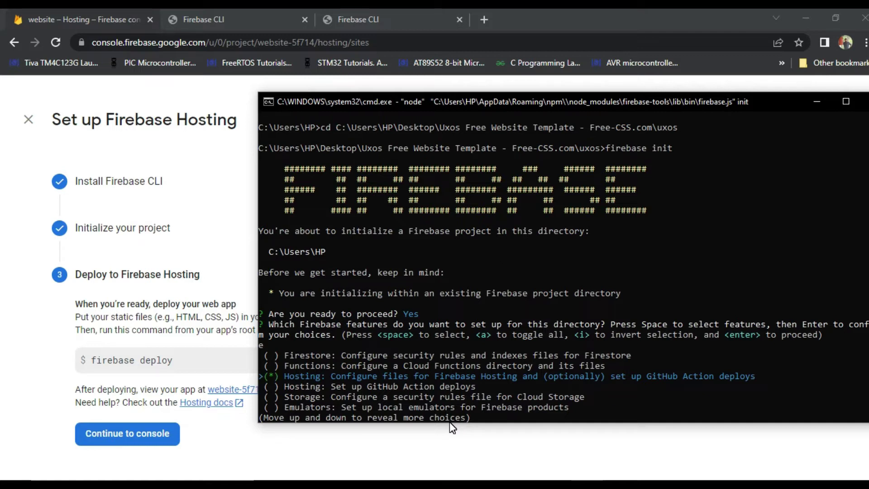
{"action": "key", "text": "Return"}
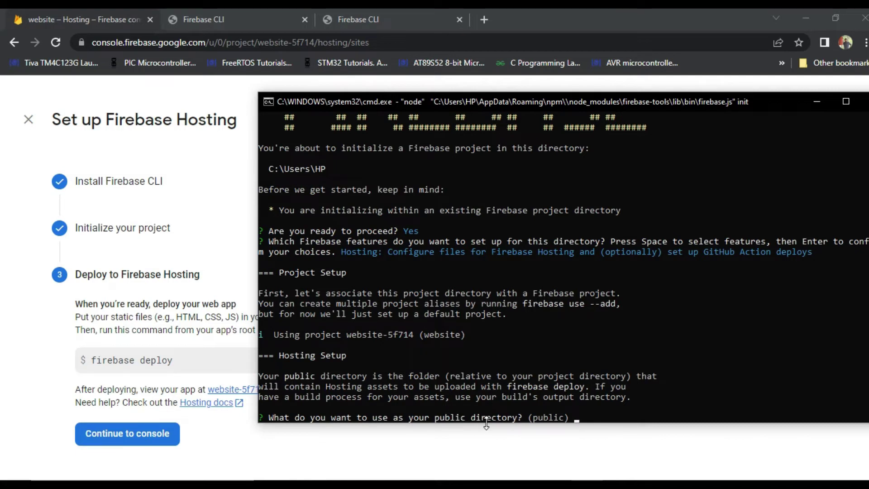
Step: Accept public as the public directory and answer No to both the single-page app and the automatic GitHub builds and deploys
{"action": "key", "text": "Return"}
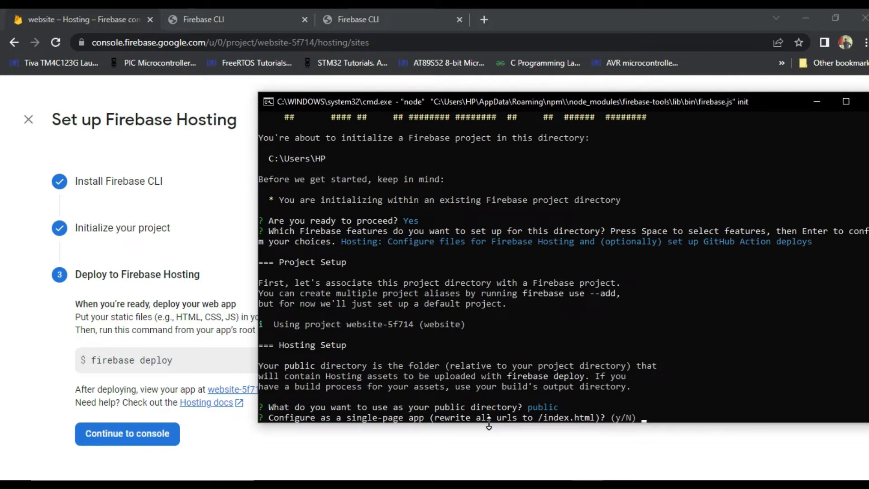
{"action": "type", "text": "n"}
{"action": "key", "text": "Return"}
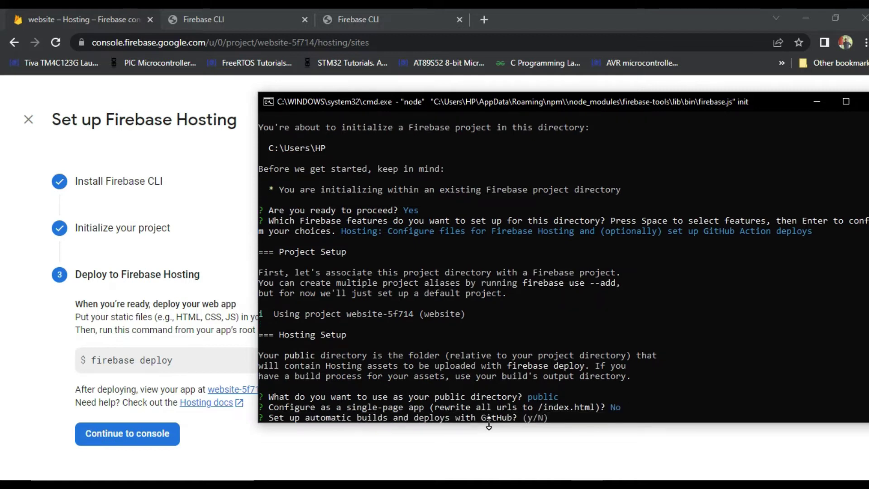
{"action": "type", "text": "n"}
{"action": "key", "text": "Return"}
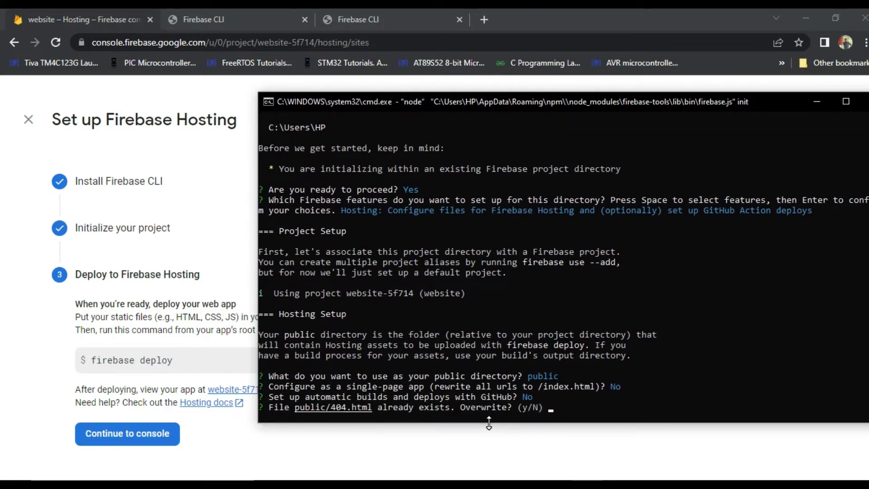
Step: Decline overwriting the existing public/404.html and public/index.html files
{"action": "type", "text": "n"}
{"action": "key", "text": "Return"}
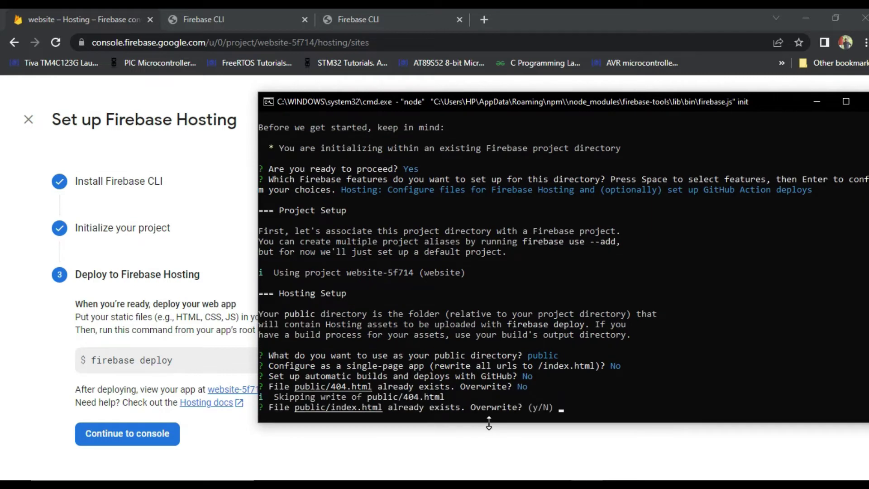
{"action": "type", "text": "n"}
{"action": "key", "text": "Return"}
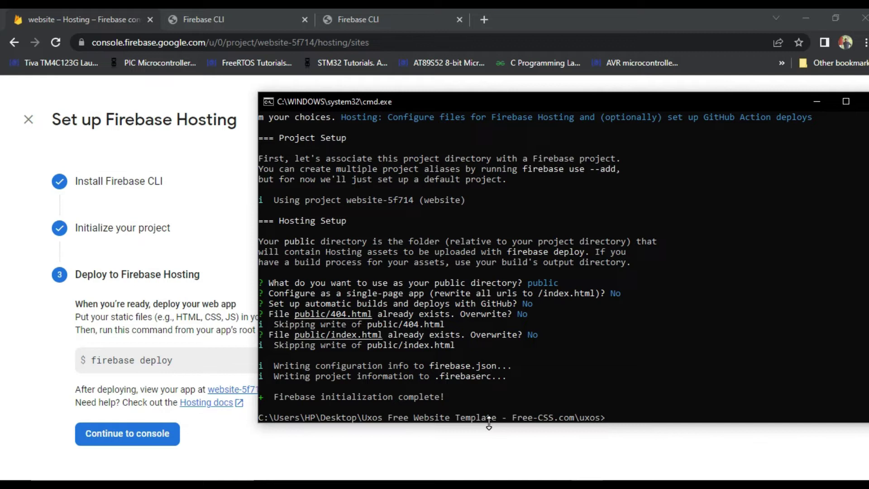
Step: Run firebase deploy and copy the resulting Hosting URL from the Command Prompt output
{"action": "type", "text": "firebase deploy"}
{"action": "key", "text": "Return"}
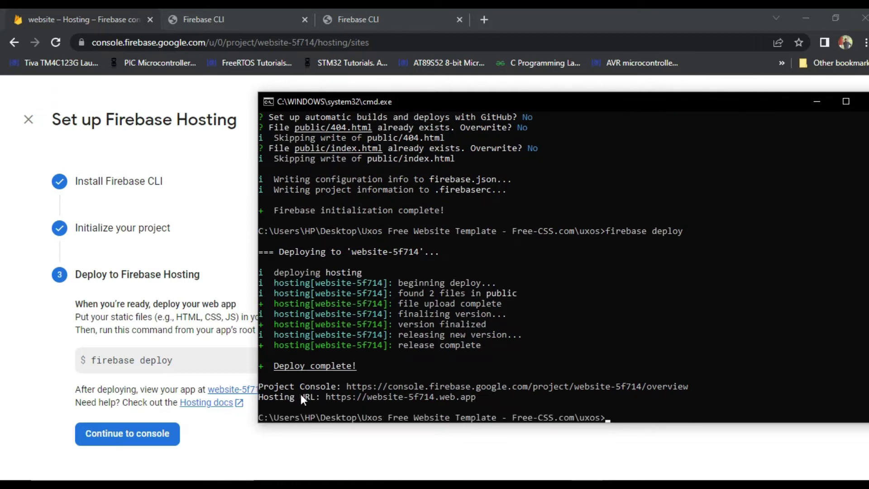
{"action": "left_click_drag", "start_coordinate": [479, 392], "coordinate": [312, 398]}
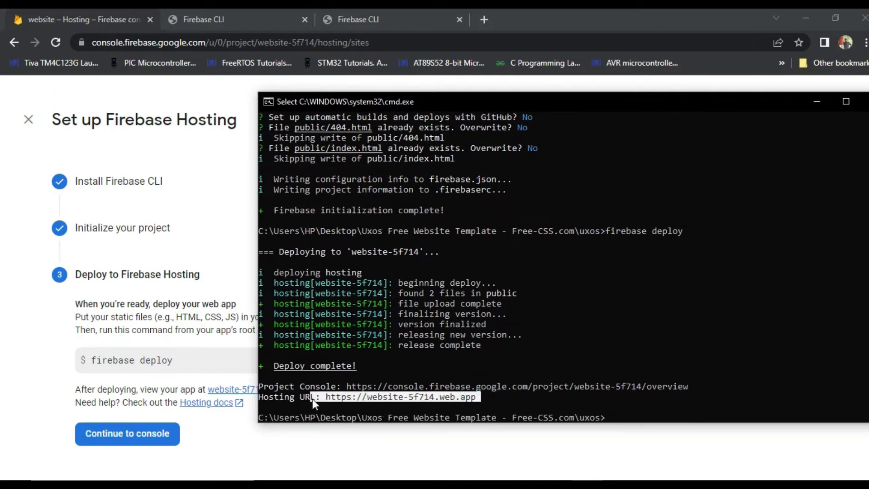
{"action": "key", "text": "ctrl+c"}
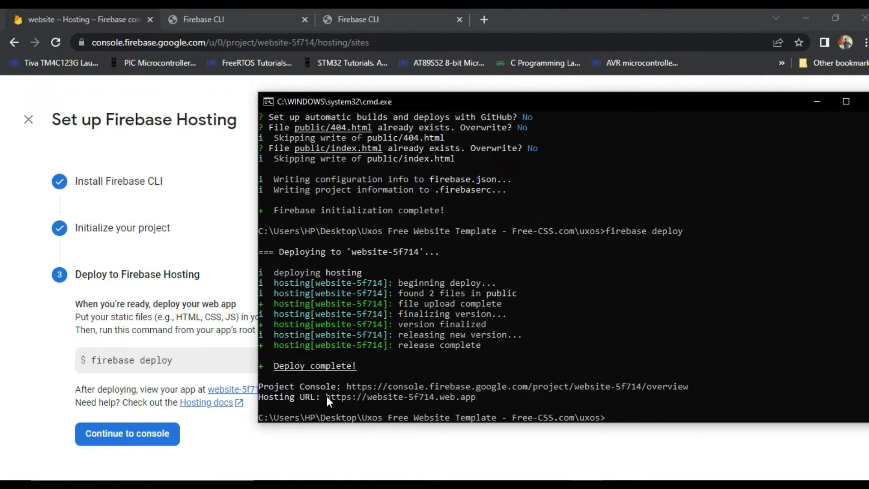
Step: Finish the Firebase Hosting setup guide and continue to the project's Hosting dashboard
{"action": "left_click", "coordinate": [118, 12]}
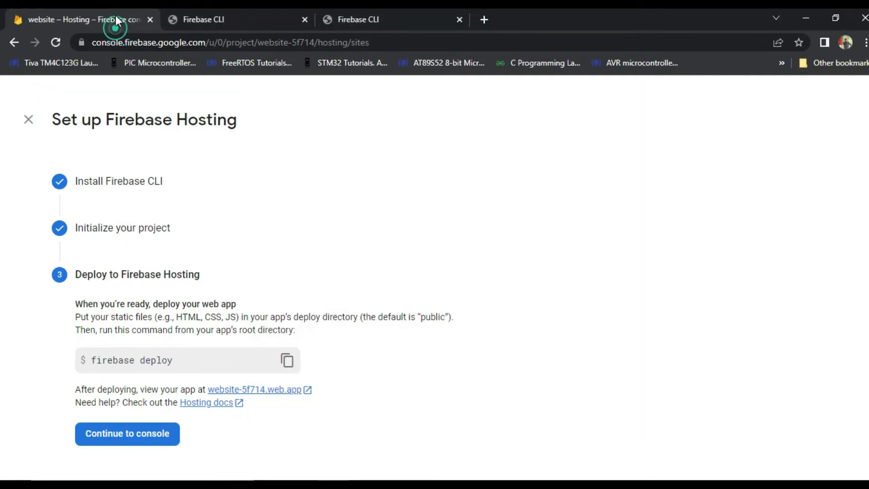
{"action": "left_click", "coordinate": [129, 440]}
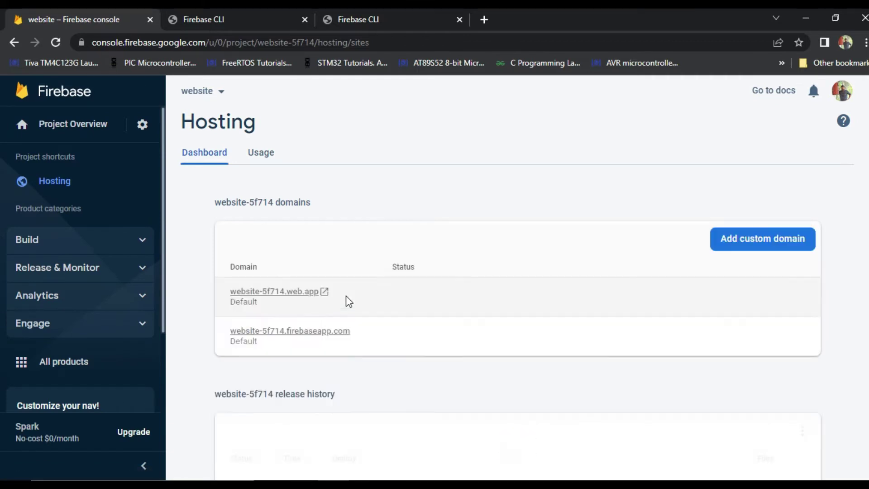
Step: Examine the website-5f714 release history and open the deployed site at website-5f714.firebaseapp.com
{"action": "scroll", "coordinate": [271, 294], "scroll_direction": "down", "scroll_amount": 4}
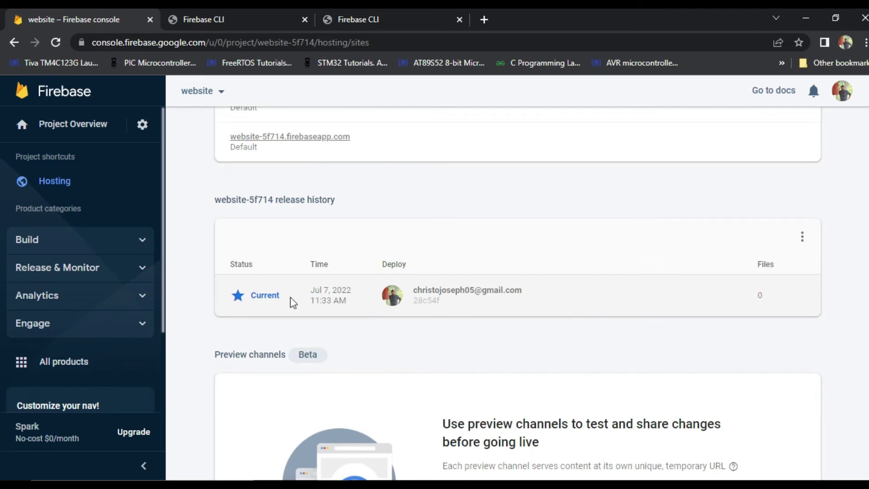
{"action": "scroll", "coordinate": [328, 306], "scroll_direction": "up", "scroll_amount": 1}
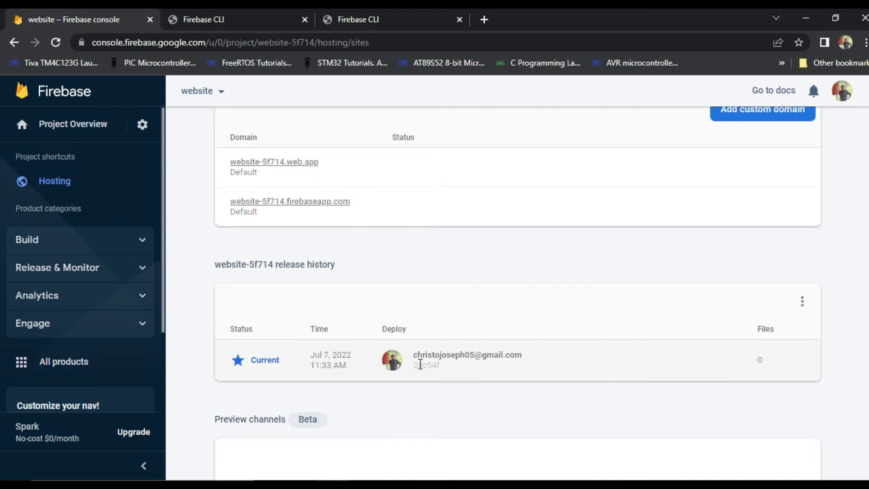
{"action": "scroll", "coordinate": [322, 295], "scroll_direction": "up", "scroll_amount": 2}
{"action": "scroll", "coordinate": [248, 368], "scroll_direction": "down", "scroll_amount": 4}
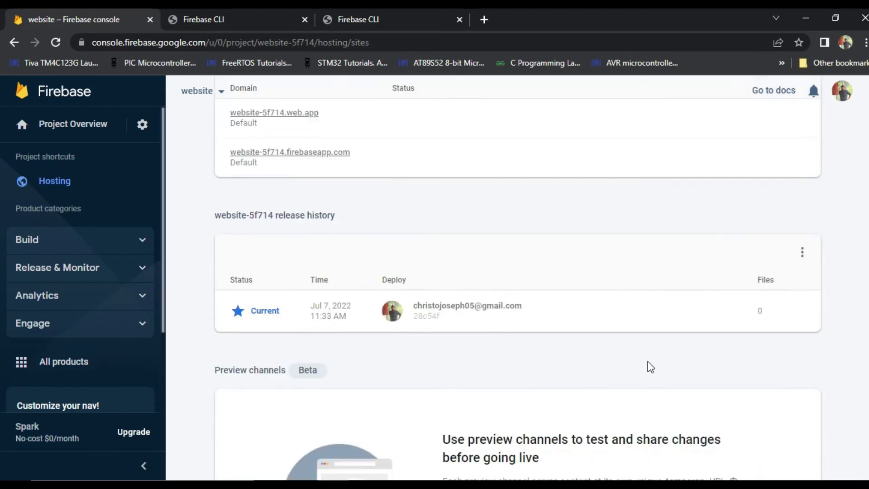
{"action": "scroll", "coordinate": [751, 238], "scroll_direction": "up", "scroll_amount": 1}
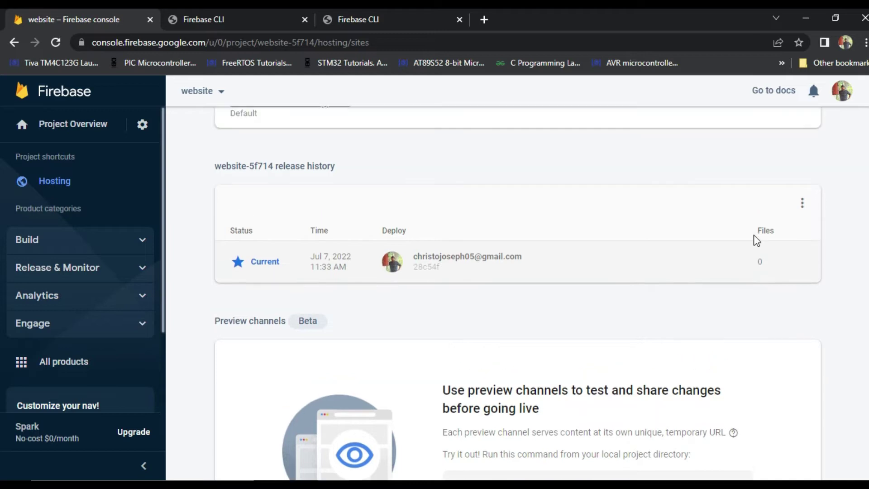
{"action": "scroll", "coordinate": [390, 297], "scroll_direction": "up", "scroll_amount": 3}
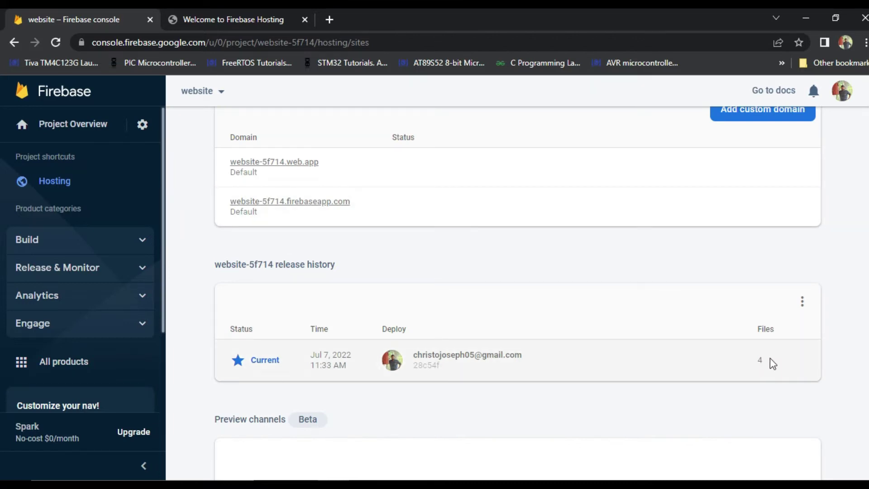
{"action": "scroll", "coordinate": [466, 390], "scroll_direction": "up", "scroll_amount": 3}
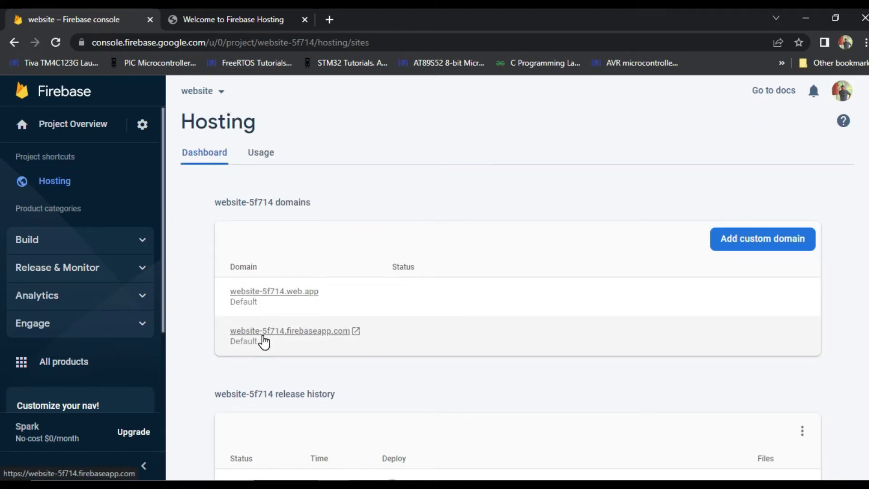
{"action": "left_click", "coordinate": [262, 335]}
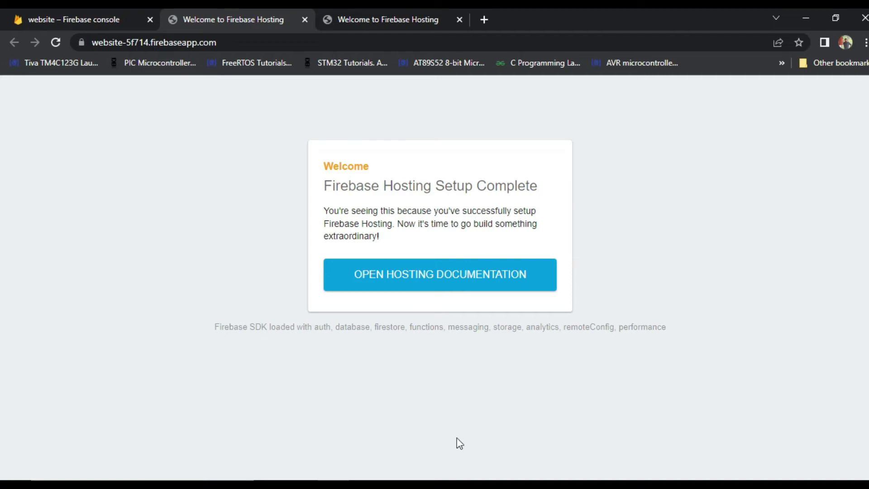
Step: Switch to File Explorer and open the uxos folder inside Uxos Free Website Template - Free-CSS.com on the Desktop
{"action": "left_click", "coordinate": [463, 482]}
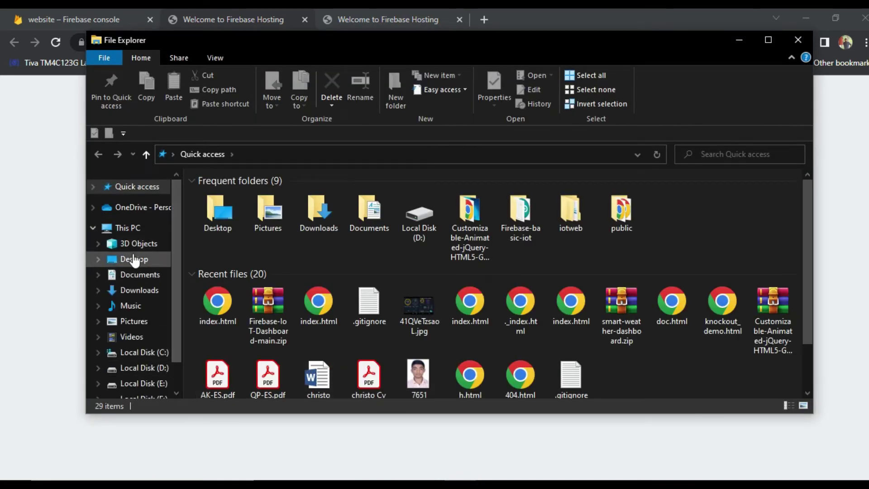
{"action": "left_click", "coordinate": [157, 259]}
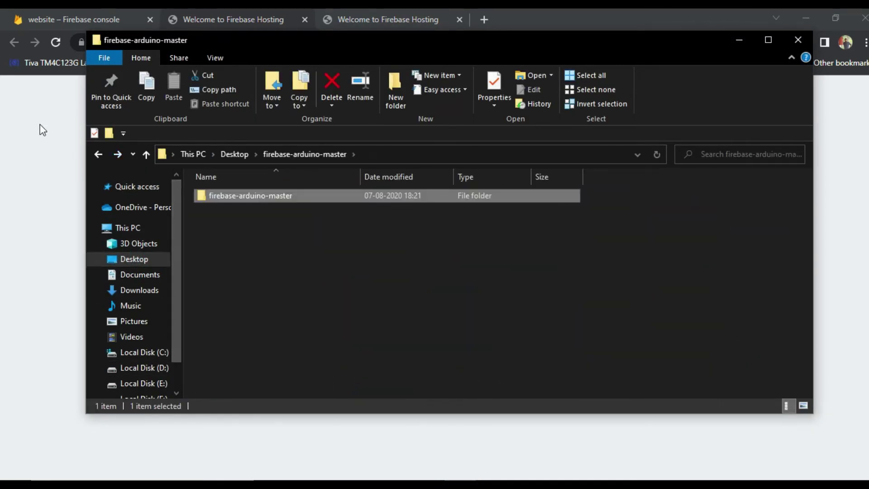
{"action": "left_click", "coordinate": [96, 153]}
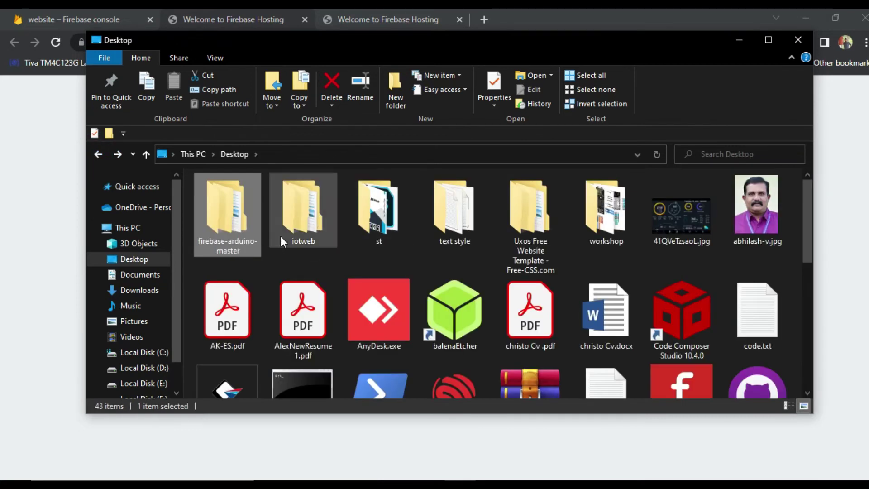
{"action": "left_click", "coordinate": [525, 225]}
{"action": "double_click", "coordinate": [525, 225]}
{"action": "double_click", "coordinate": [246, 194]}
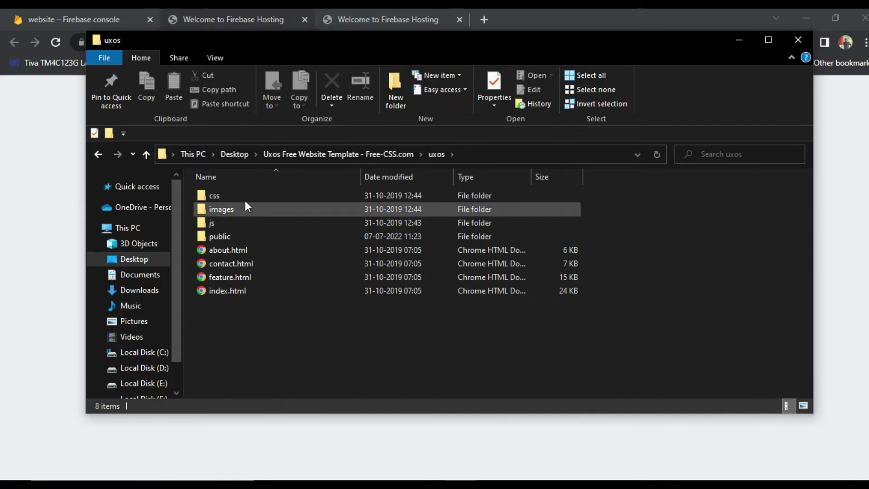
Step: Check the public folder, and delete about.html, contact.html, feature.html and index.html from the uxos folder
{"action": "left_click", "coordinate": [232, 236]}
{"action": "double_click", "coordinate": [232, 237]}
{"action": "left_click", "coordinate": [97, 155]}
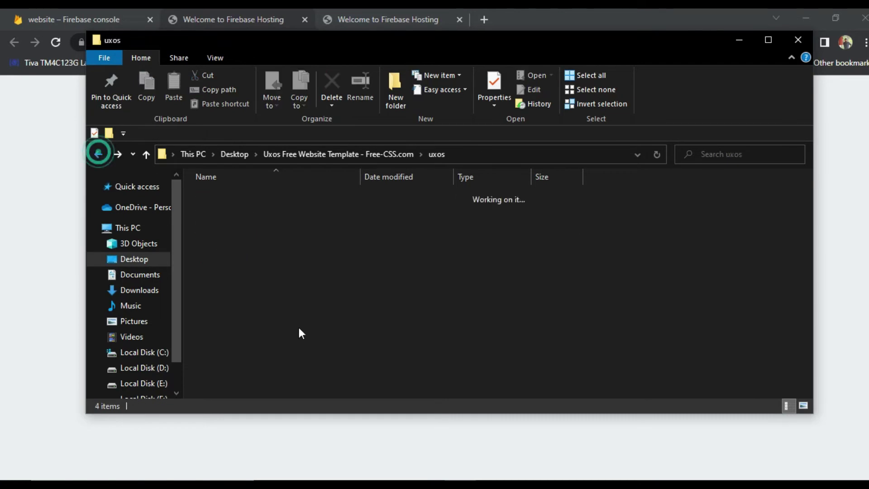
{"action": "left_click_drag", "start_coordinate": [266, 317], "coordinate": [232, 250]}
{"action": "key", "text": "Delete"}
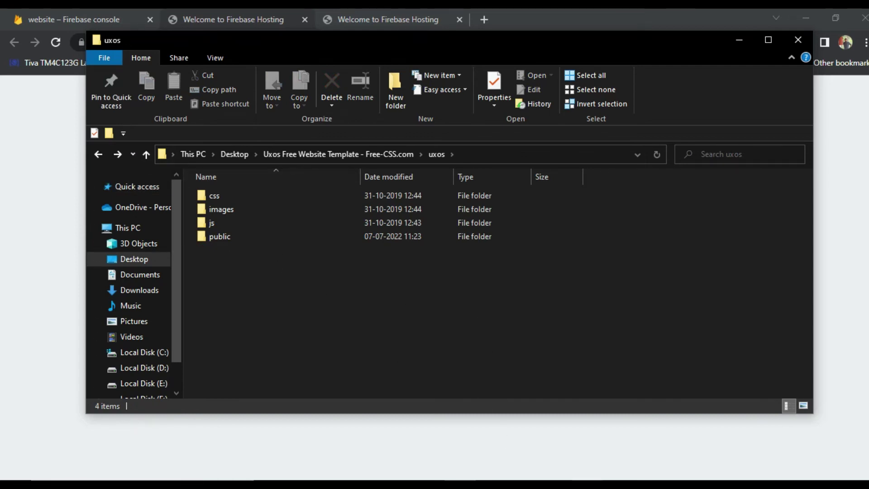
Step: Switch to the Command Prompt, run firebase init in the uxos folder and try to set up the Hosting feature
{"action": "left_click", "coordinate": [587, 483]}
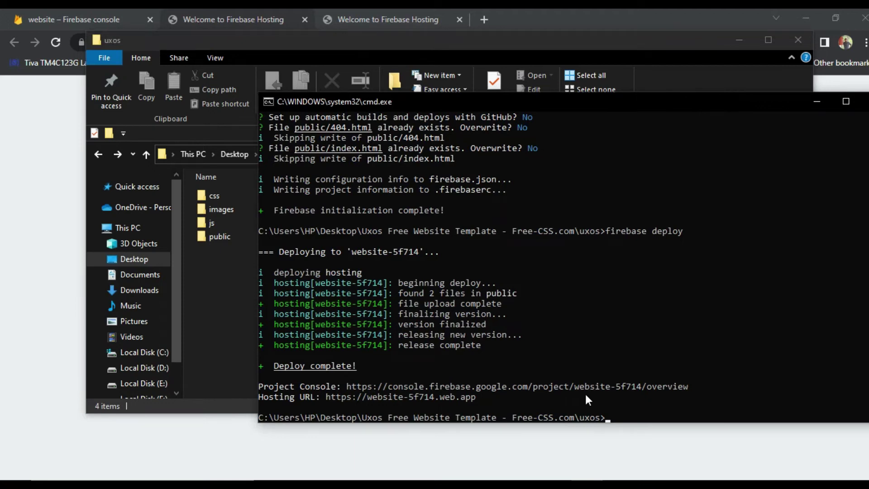
{"action": "type", "text": "firebase init"}
{"action": "key", "text": "Return"}
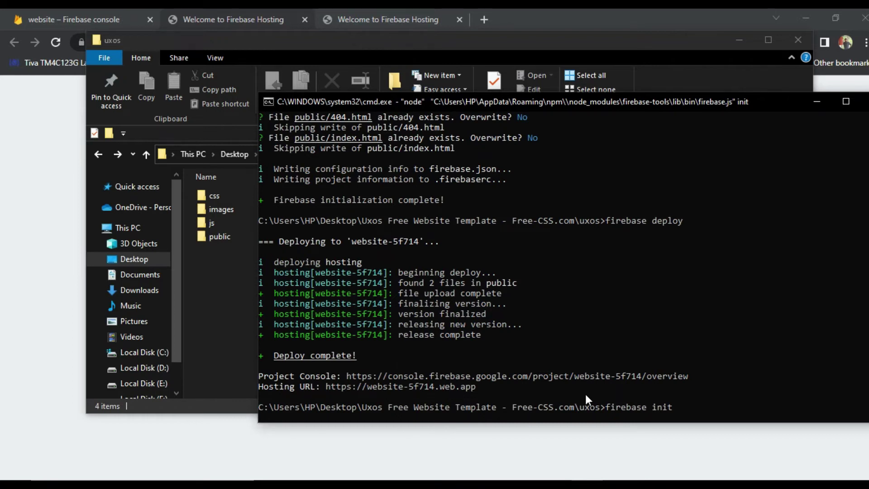
{"action": "type", "text": "y"}
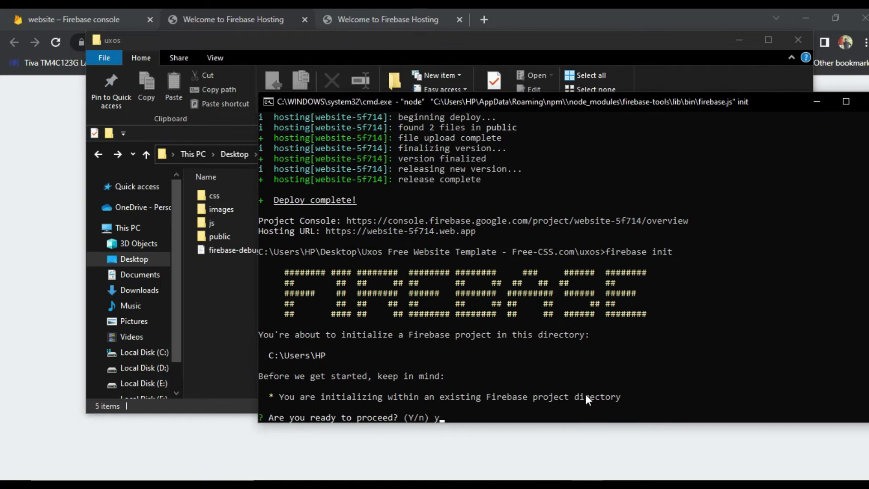
{"action": "key", "text": "Return"}
{"action": "key", "text": "Down"}
{"action": "key", "text": "Down"}
{"action": "key", "text": "Down"}
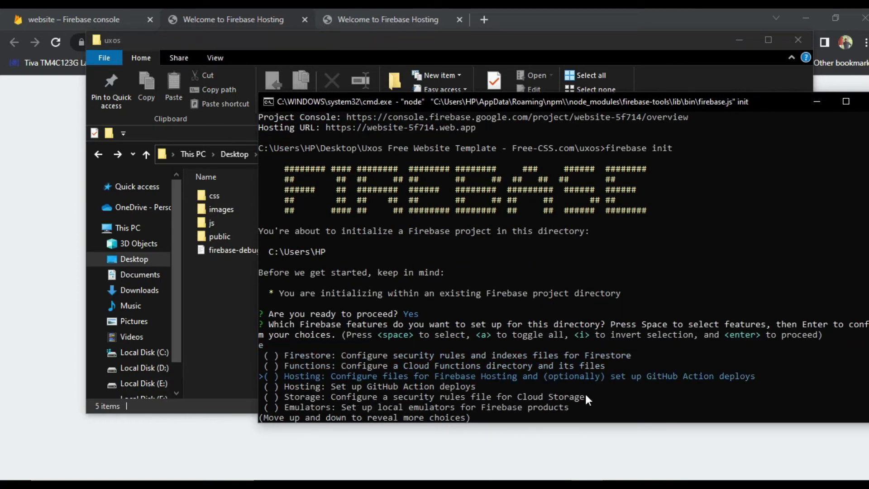
{"action": "key", "text": "Return"}
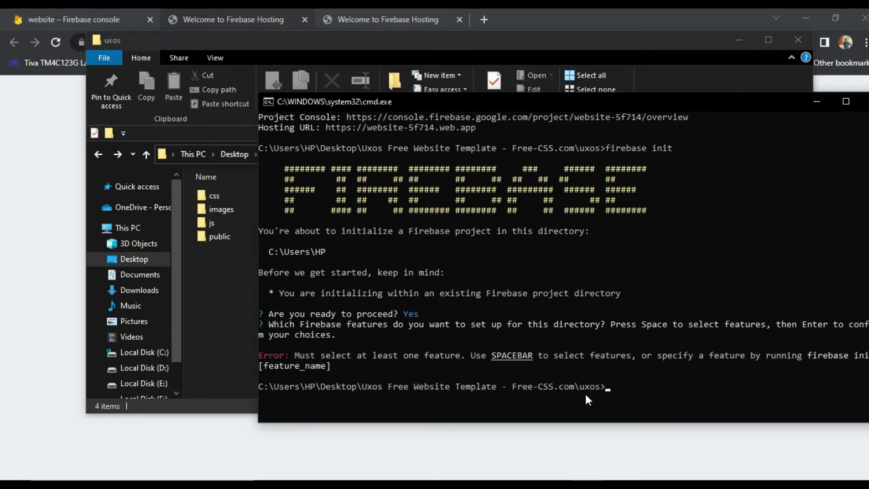
Step: Run firebase init again, agree to proceed and select only the Hosting feature that configures files for Firebase Hosting
{"action": "key", "text": "Up"}
{"action": "key", "text": "Return"}
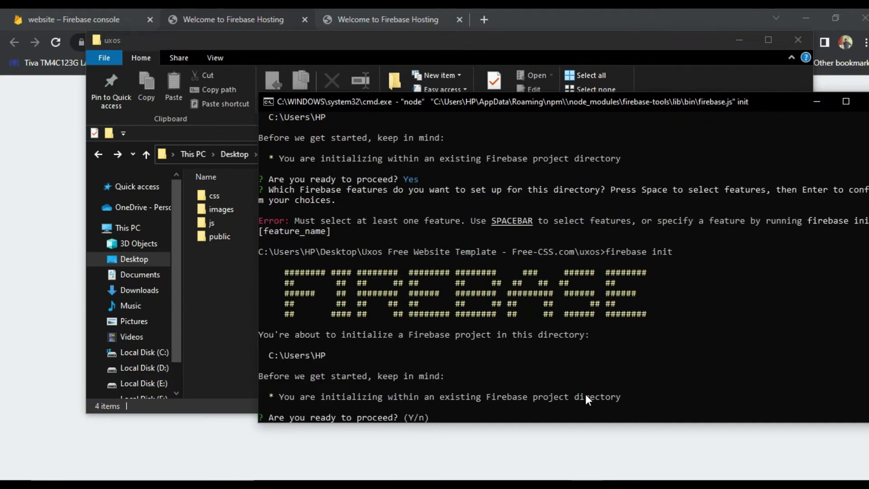
{"action": "type", "text": "y"}
{"action": "key", "text": "Return"}
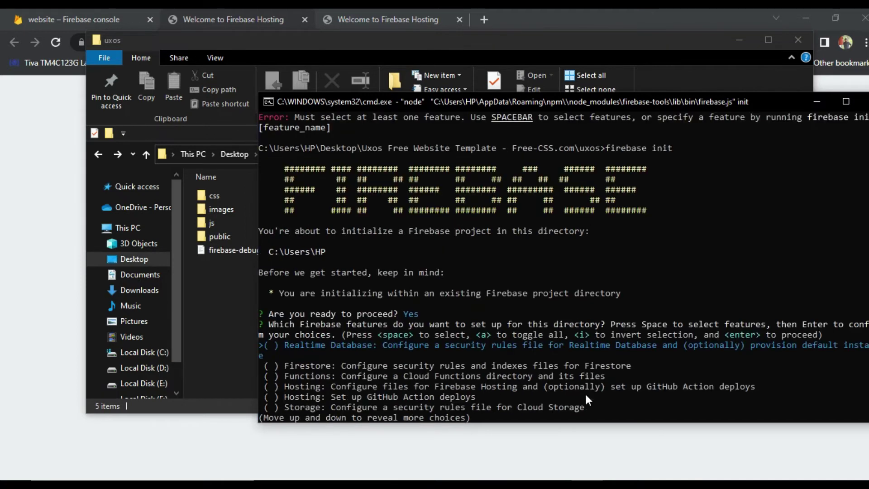
{"action": "key", "text": "Up"}
{"action": "key", "text": "Down"}
{"action": "key", "text": "Down"}
{"action": "key", "text": "Down"}
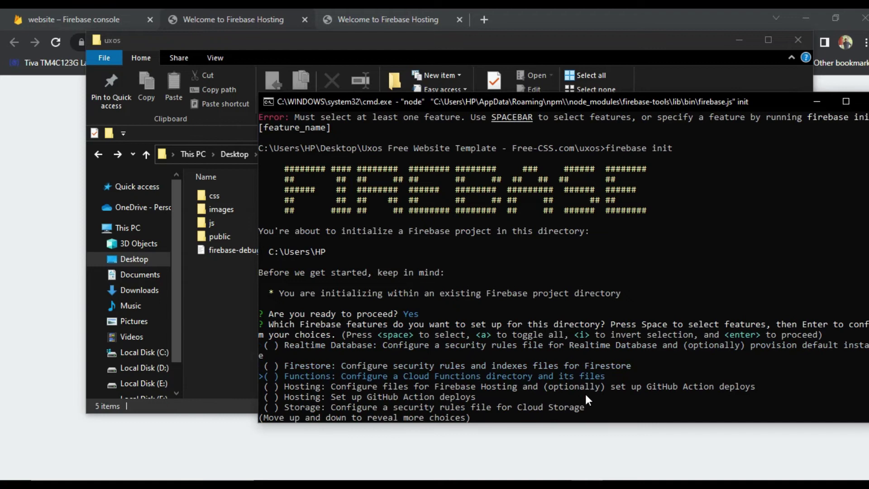
{"action": "key", "text": "Down"}
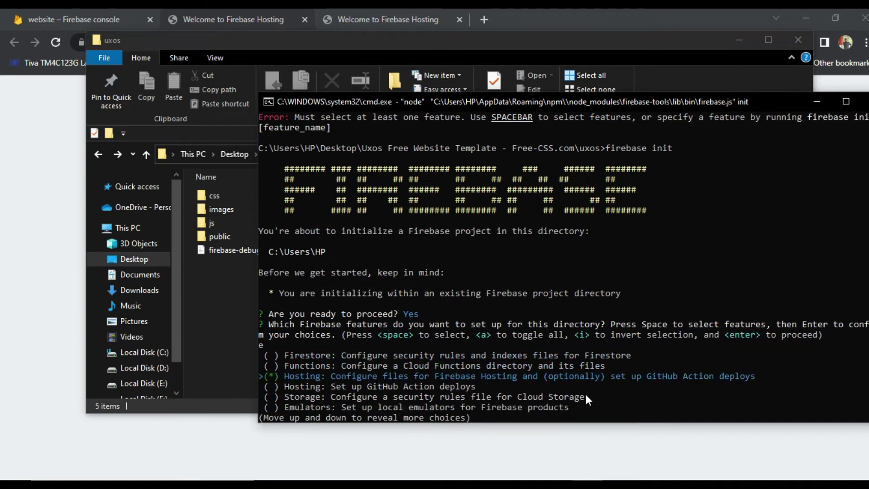
{"action": "key", "text": "Return"}
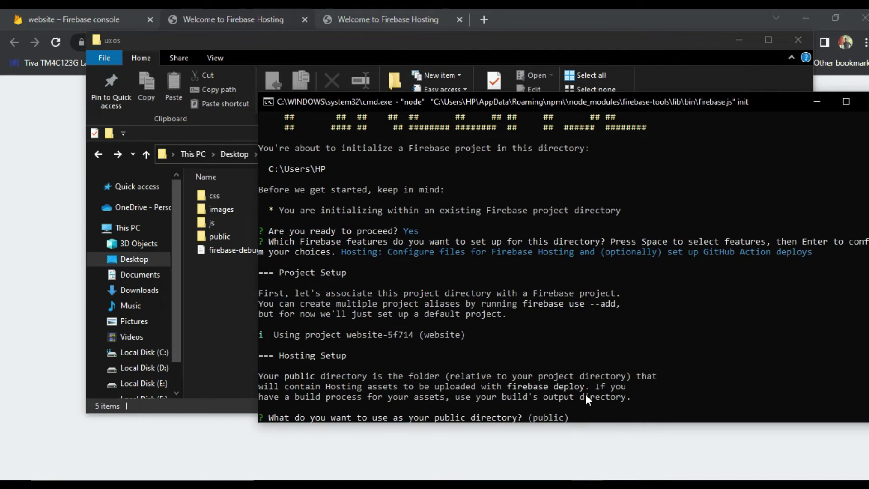
Step: Keep public as the public directory and answer No to single-page app, GitHub deploys and overwriting public/404.html and public/index.html
{"action": "key", "text": "Return"}
{"action": "key", "text": "Return"}
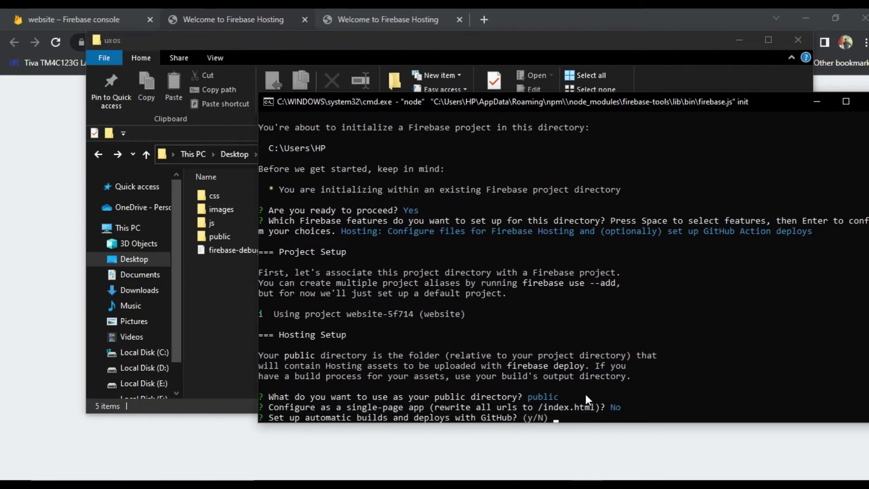
{"action": "key", "text": "Return"}
{"action": "key", "text": "Return"}
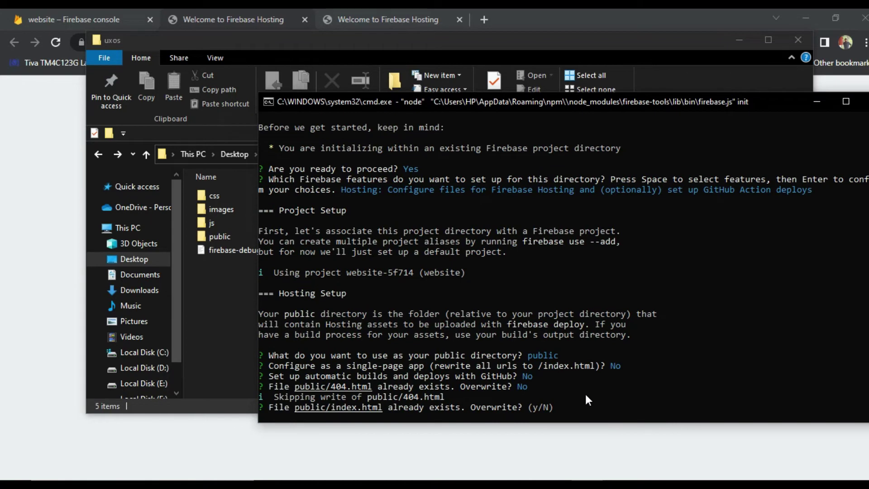
{"action": "key", "text": "Return"}
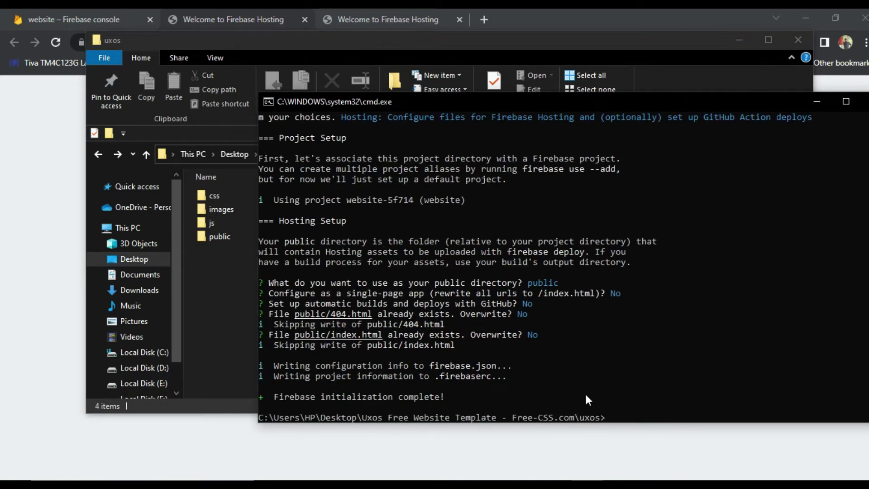
Step: Run firebase deploy again from the uxos folder
{"action": "key", "text": "Up"}
{"action": "key", "text": "Up"}
{"action": "key", "text": "Down"}
{"action": "key", "text": "Up"}
{"action": "key", "text": "Return"}
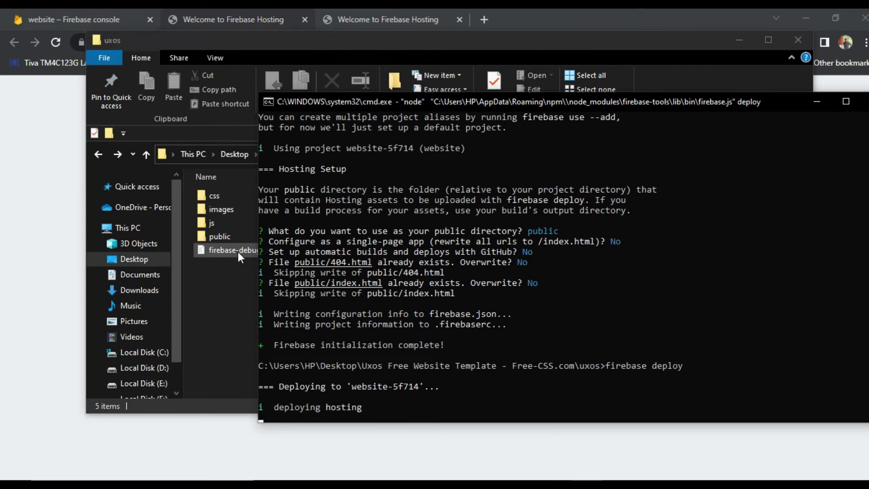
Step: Move the Command Prompt aside during the deployment, then minimize it and return to the uxos folder
{"action": "left_click_drag", "start_coordinate": [412, 100], "coordinate": [547, 86]}
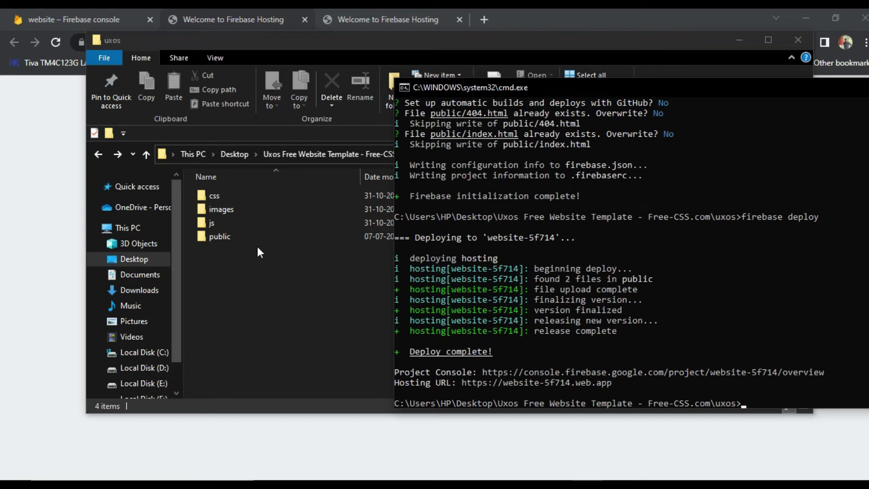
{"action": "left_click_drag", "start_coordinate": [779, 82], "coordinate": [710, 89]}
{"action": "left_click", "coordinate": [649, 86]}
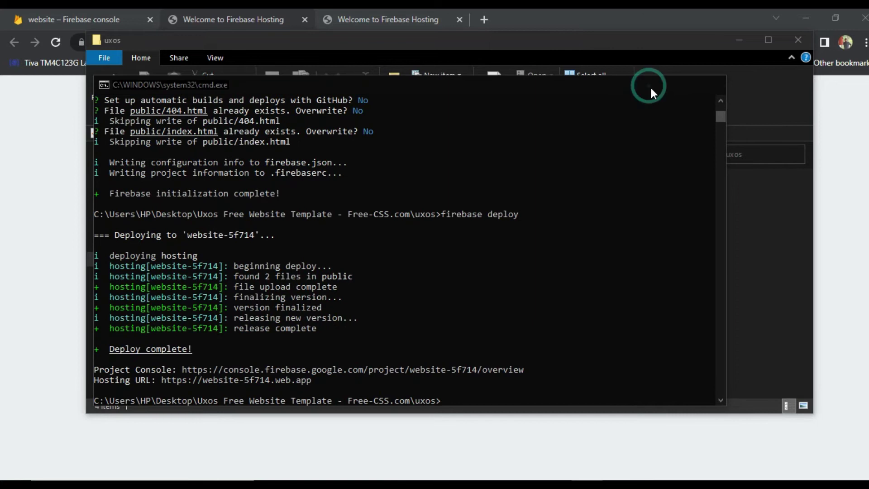
{"action": "left_click", "coordinate": [270, 291]}
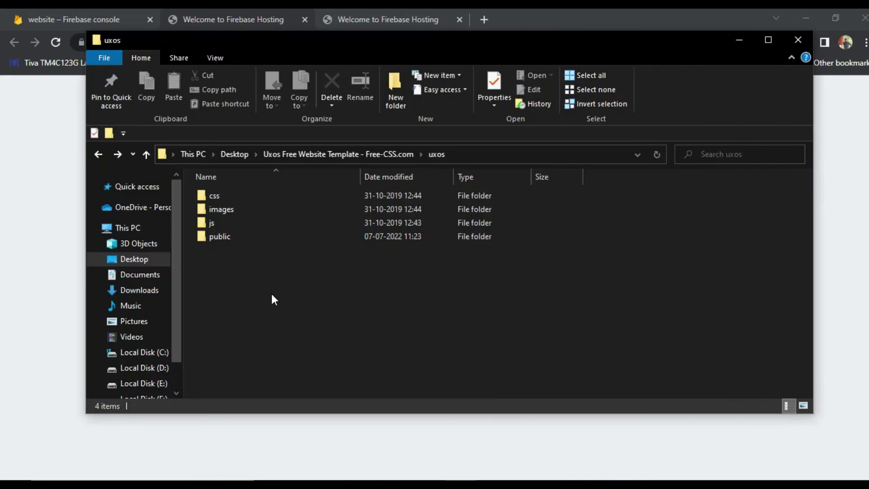
Step: Copy .firebaserc, .gitignore and firebase.json from the fanadesh-html folder of the Fanadesh template in Downloads
{"action": "left_click", "coordinate": [148, 278]}
{"action": "left_click", "coordinate": [145, 292]}
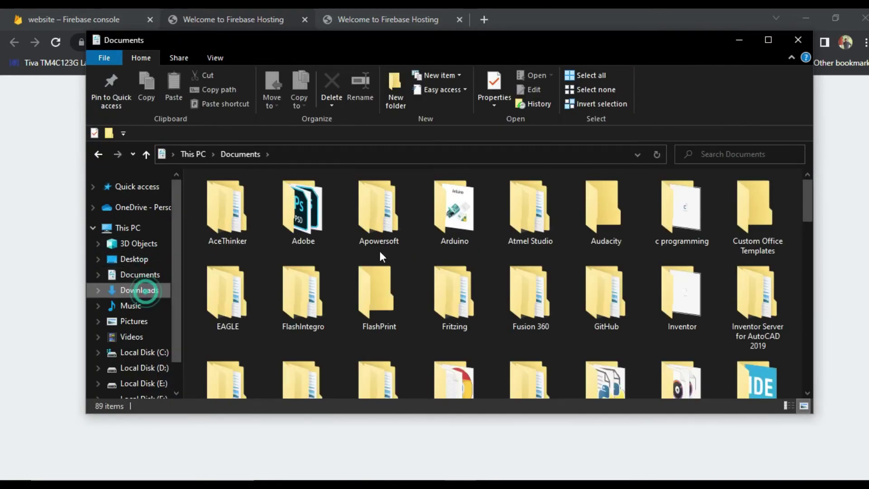
{"action": "scroll", "coordinate": [714, 347], "scroll_direction": "down", "scroll_amount": 2}
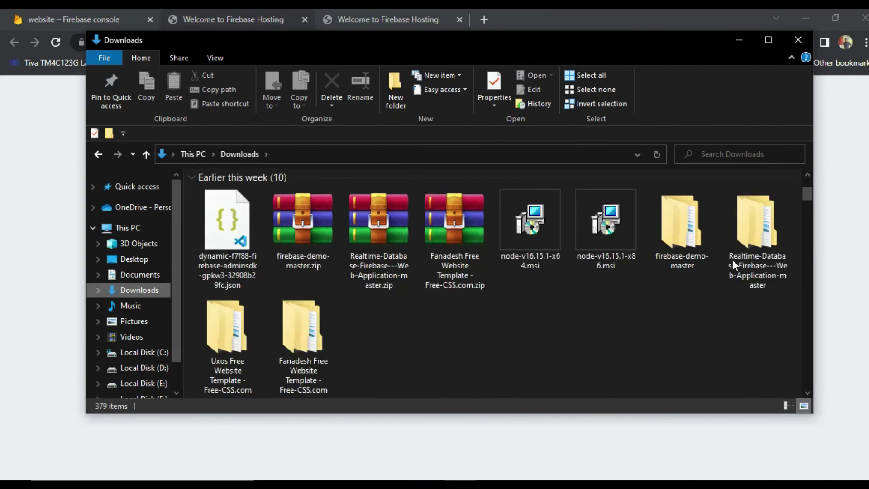
{"action": "left_click", "coordinate": [311, 336]}
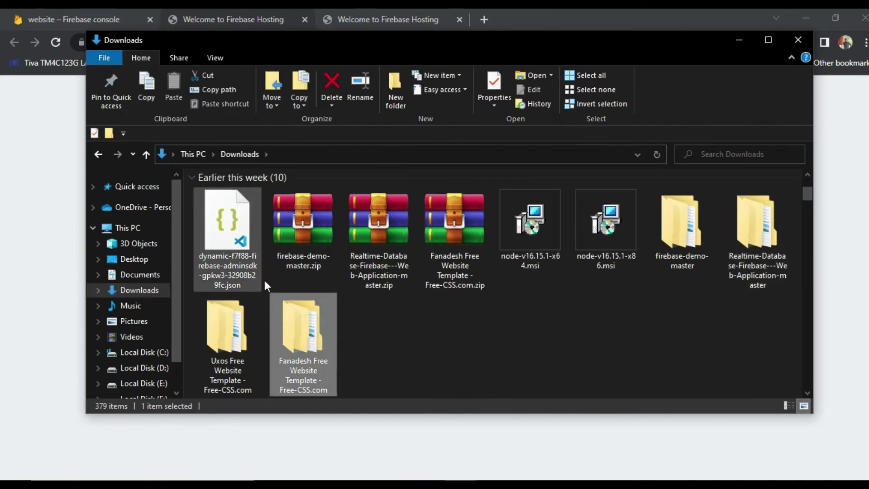
{"action": "key", "text": "Return"}
{"action": "double_click", "coordinate": [240, 194]}
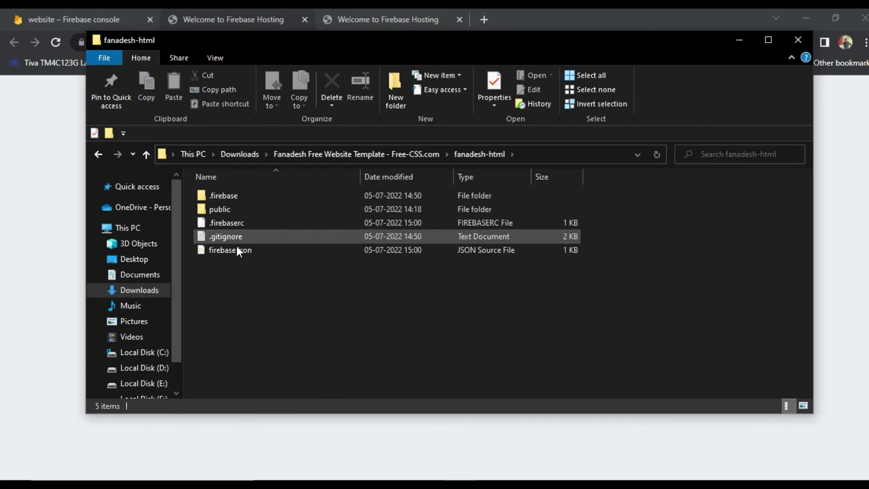
{"action": "left_click", "coordinate": [240, 250]}
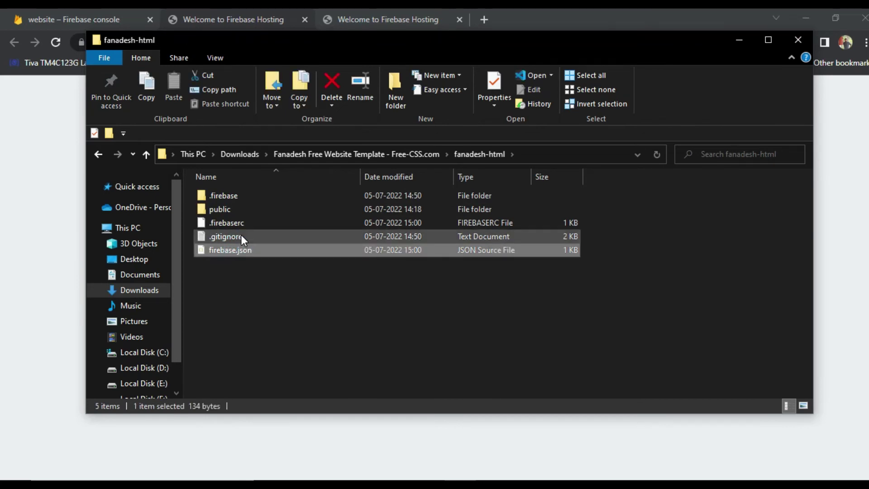
{"action": "left_click", "coordinate": [240, 224], "text": "shift"}
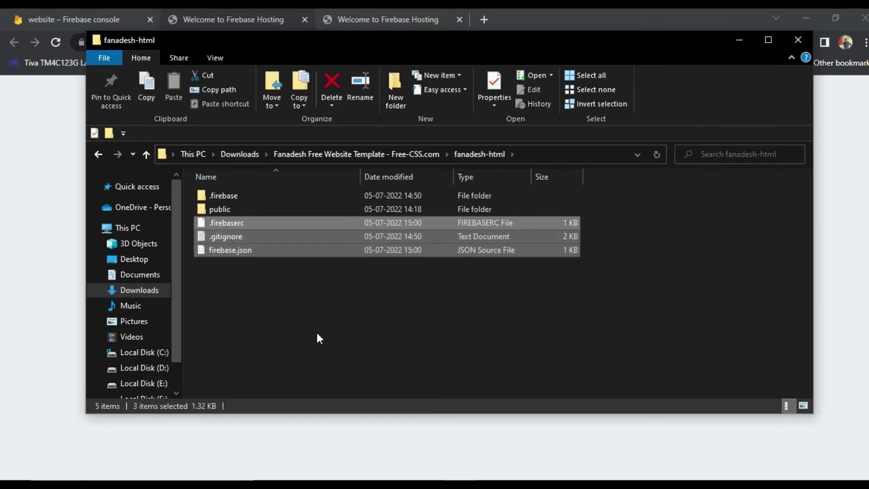
Step: Paste the three copied Firebase files into the uxos folder of the Uxos template on the Desktop
{"action": "left_click", "coordinate": [94, 154]}
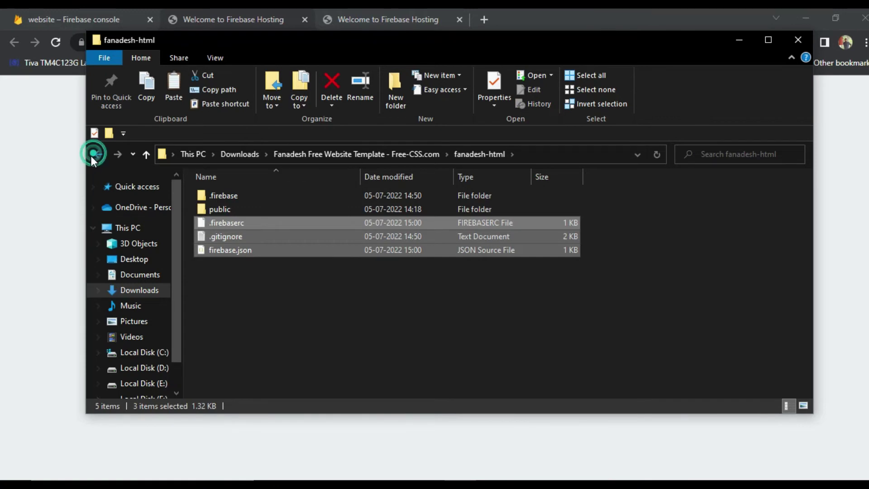
{"action": "left_click", "coordinate": [136, 259]}
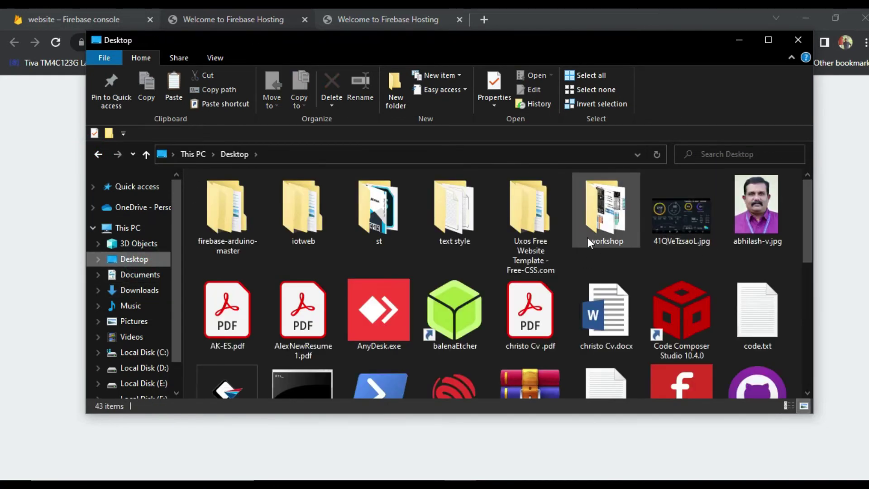
{"action": "double_click", "coordinate": [530, 212]}
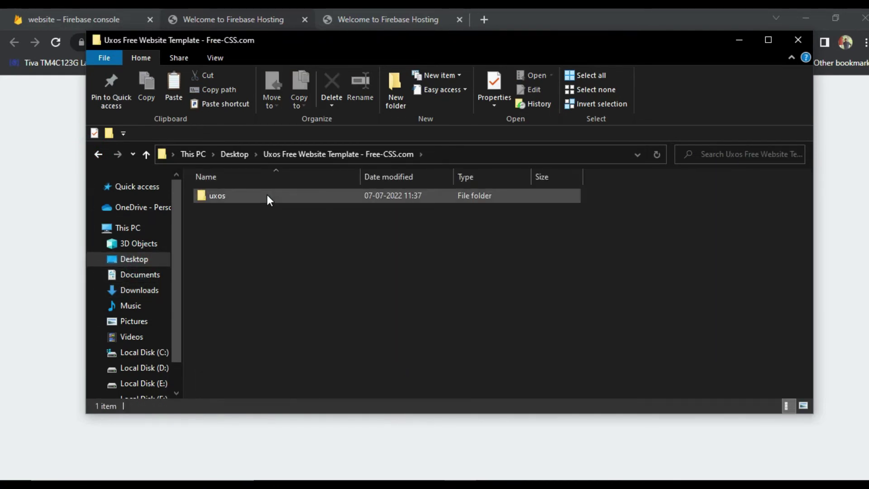
{"action": "double_click", "coordinate": [267, 195]}
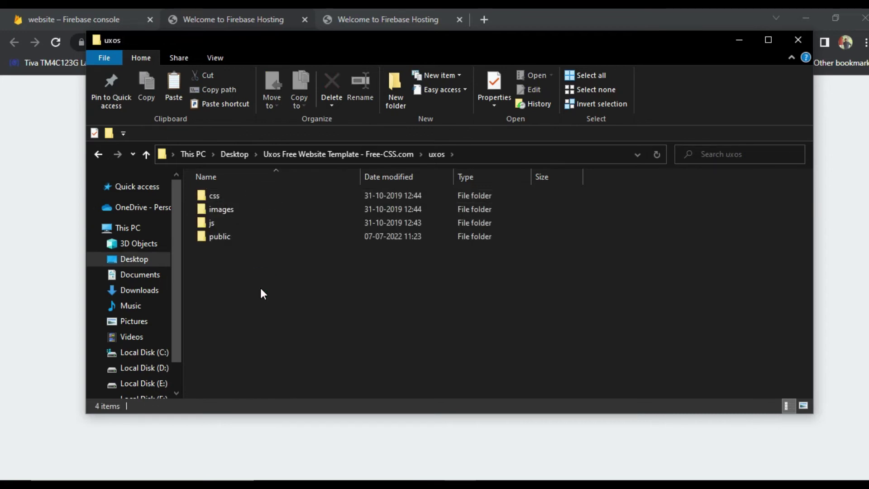
{"action": "key", "text": "ctrl+v"}
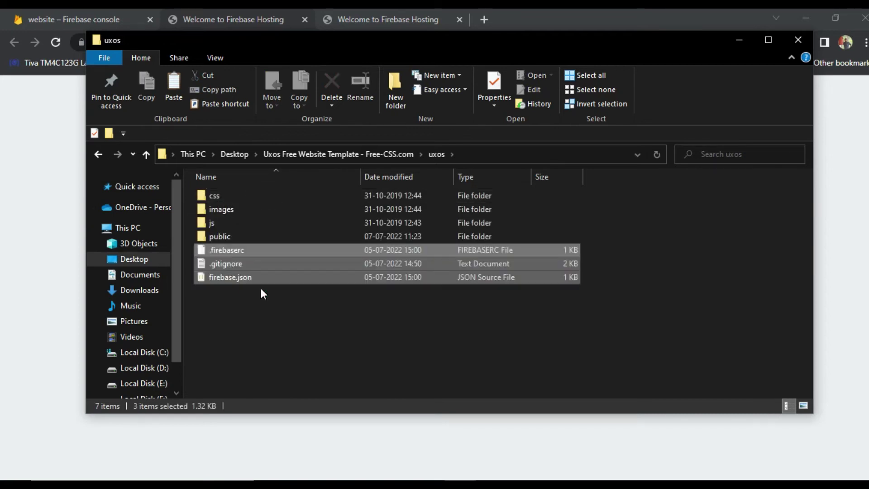
{"action": "left_click", "coordinate": [276, 323]}
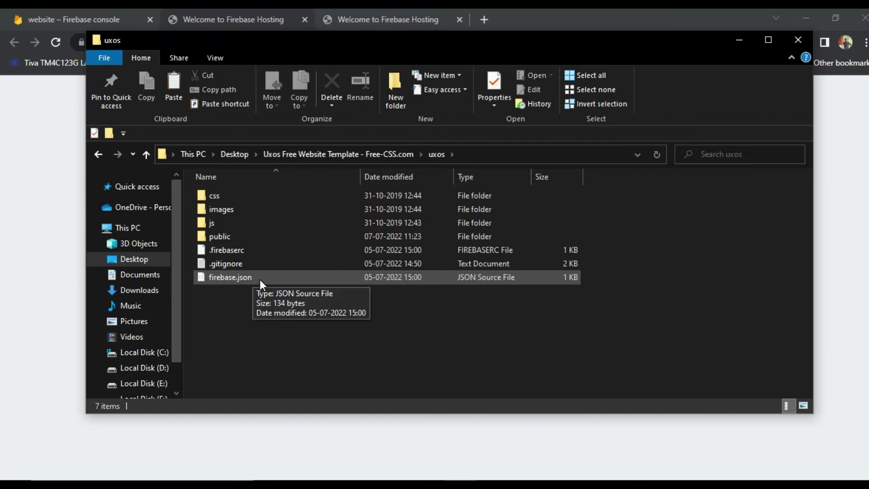
Step: Open the .firebaserc file of the uxos folder in Sublime Text
{"action": "right_click", "coordinate": [271, 253]}
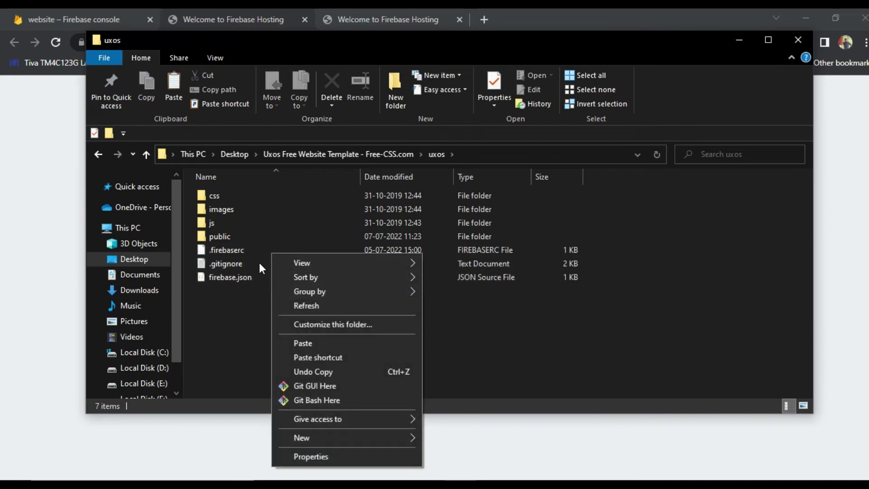
{"action": "left_click", "coordinate": [254, 252]}
{"action": "right_click", "coordinate": [254, 254]}
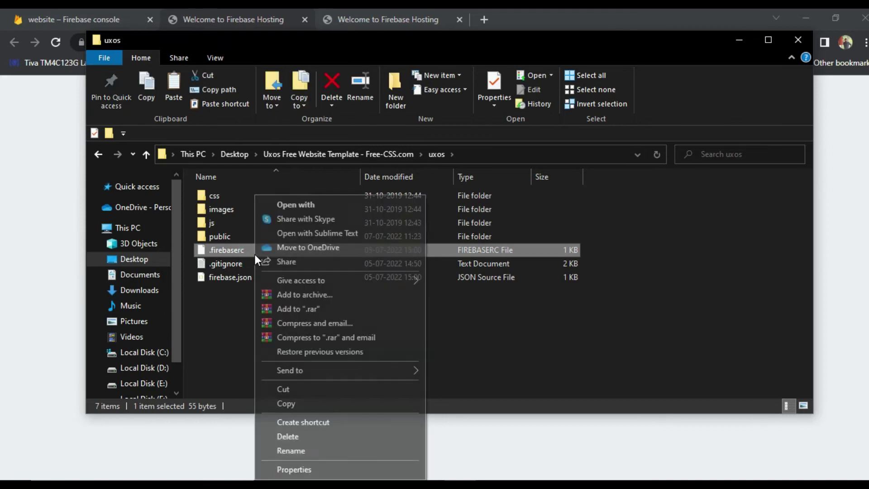
{"action": "left_click", "coordinate": [321, 233]}
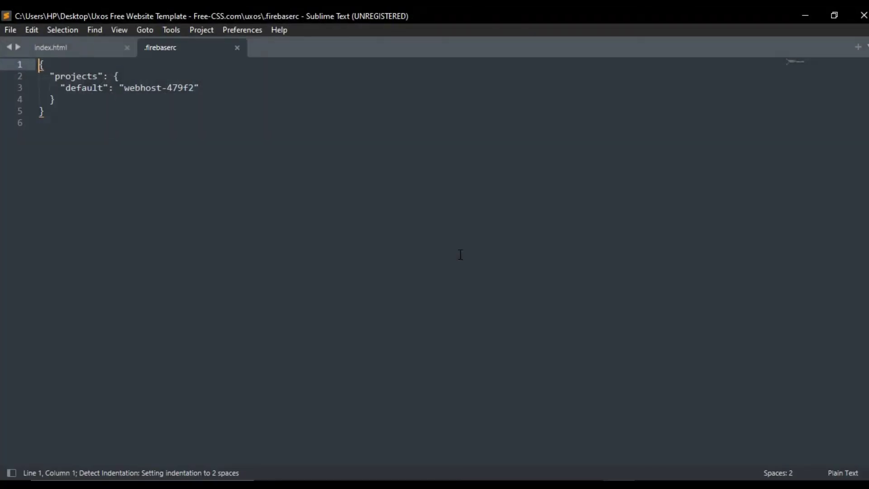
Step: Replace the default project name in .firebaserc with website
{"action": "left_click", "coordinate": [194, 87]}
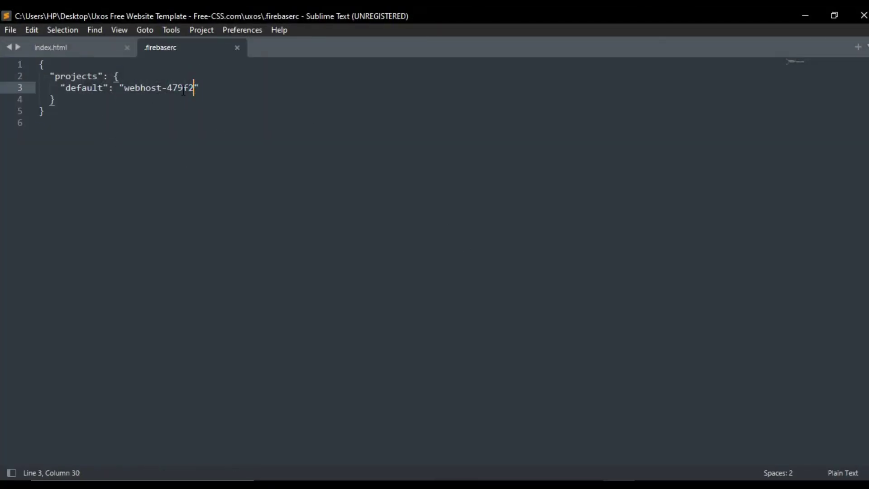
{"action": "key", "text": "BackSpace"}
{"action": "key", "text": "BackSpace"}
{"action": "key", "text": "BackSpace"}
{"action": "key", "text": "BackSpace"}
{"action": "key", "text": "BackSpace"}
{"action": "key", "text": "BackSpace"}
{"action": "key", "text": "BackSpace"}
{"action": "key", "text": "BackSpace"}
{"action": "key", "text": "BackSpace"}
{"action": "key", "text": "BackSpace"}
{"action": "key", "text": "BackSpace"}
{"action": "key", "text": "BackSpace"}
{"action": "key", "text": "BackSpace"}
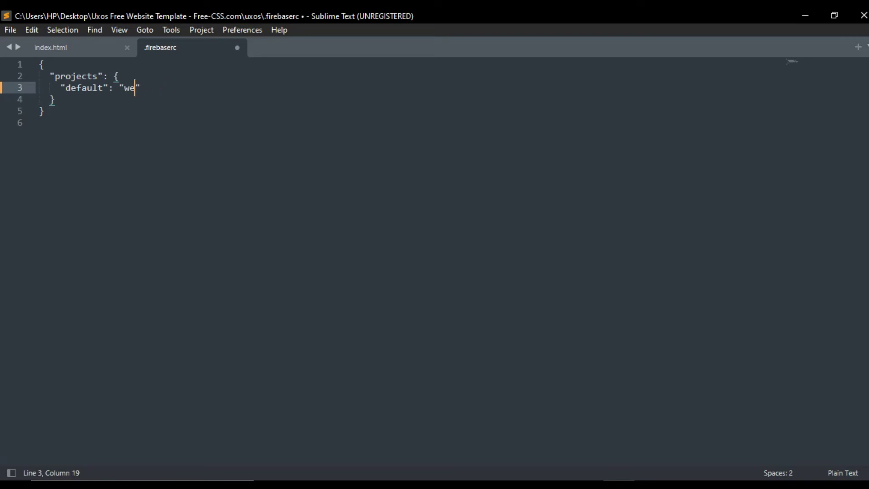
{"action": "type", "text": "website"}
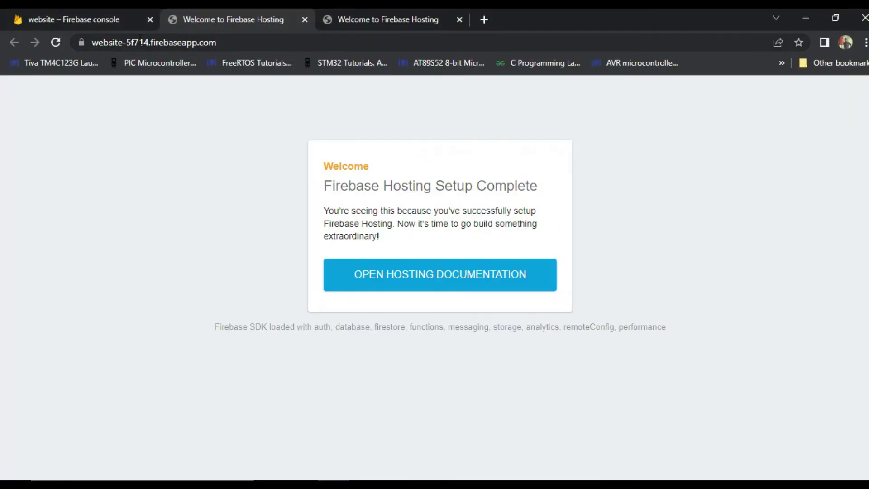
Step: Copy website-5f714 from the hosted page's address in Chrome, set it as the default project in .firebaserc and save the file
{"action": "left_click_drag", "start_coordinate": [149, 43], "coordinate": [89, 44]}
{"action": "key", "text": "ctrl+c"}
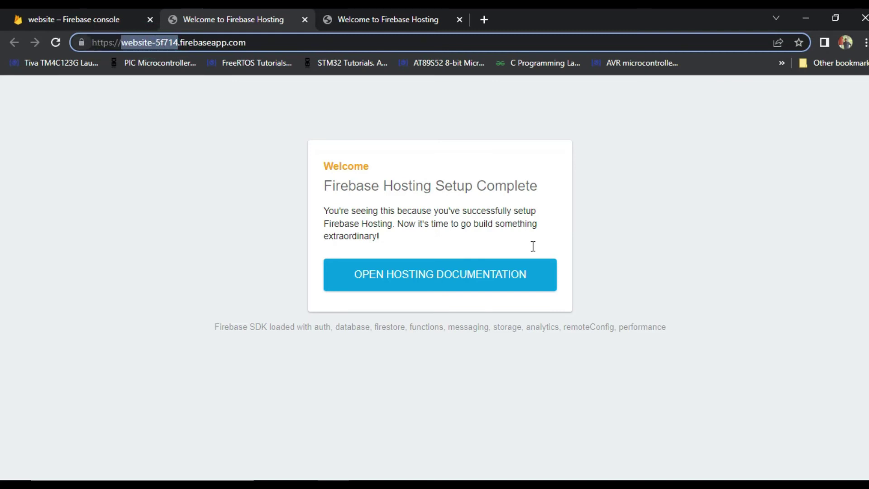
{"action": "key", "text": "alt+Tab"}
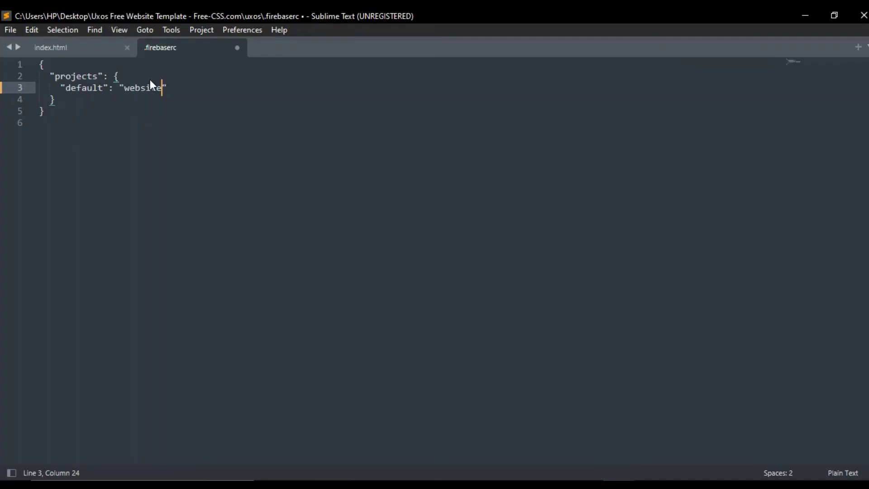
{"action": "left_click_drag", "start_coordinate": [161, 88], "coordinate": [125, 88]}
{"action": "key", "text": "ctrl+v"}
{"action": "key", "text": "ctrl+s"}
{"action": "left_click", "coordinate": [803, 18]}
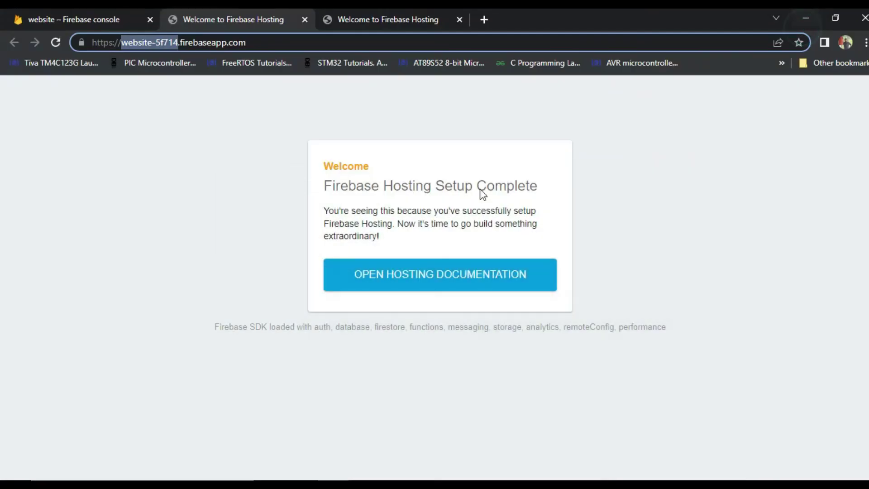
Step: Open firebase.json from the uxos folder in Sublime Text, review its hosting settings and close the editor
{"action": "key", "text": "alt+Tab"}
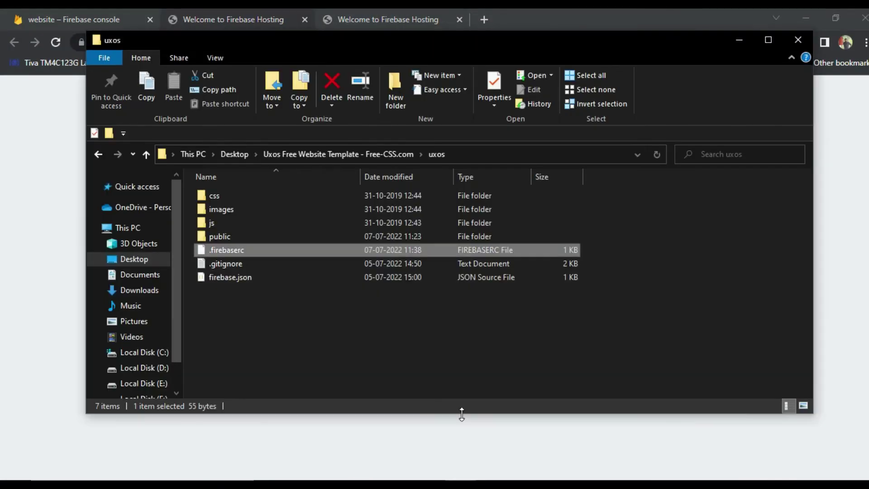
{"action": "left_click", "coordinate": [249, 279]}
{"action": "right_click", "coordinate": [249, 279]}
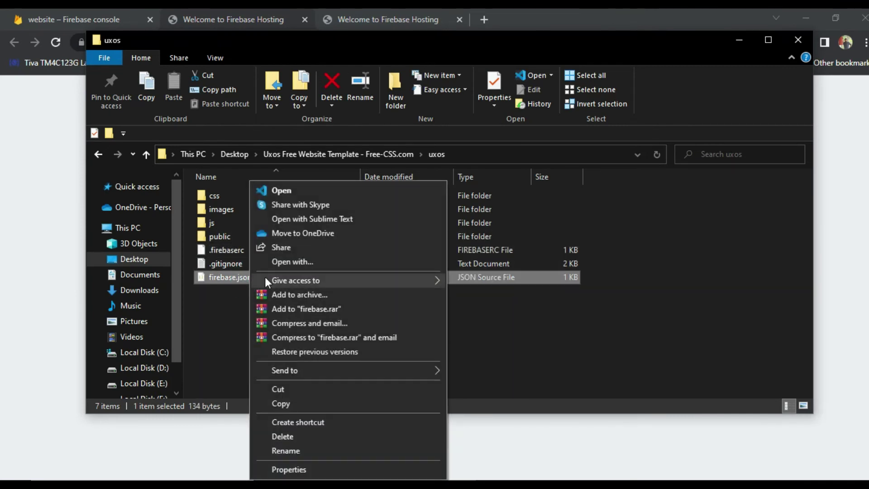
{"action": "left_click", "coordinate": [286, 218]}
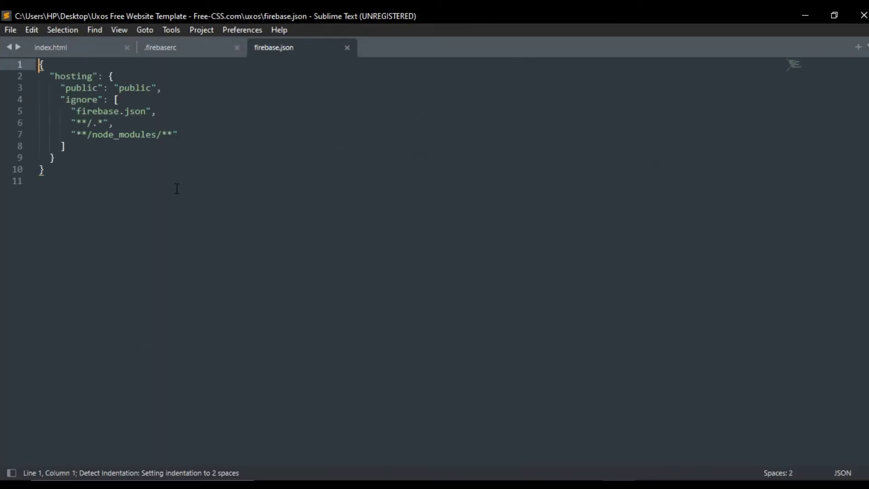
{"action": "left_click", "coordinate": [861, 15]}
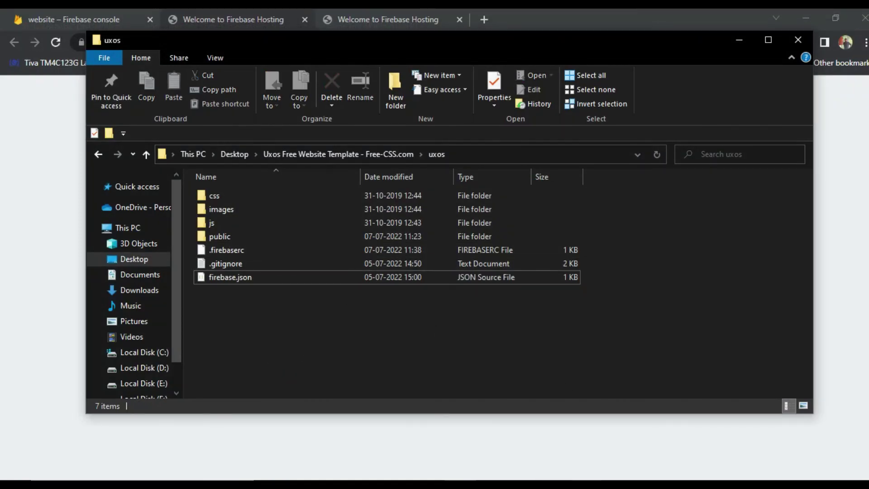
Step: Switch to the Command Prompt, rerun firebase deploy from the uxos folder and minimize the window when it is done
{"action": "key", "text": "alt+Tab"}
{"action": "key", "text": "Up"}
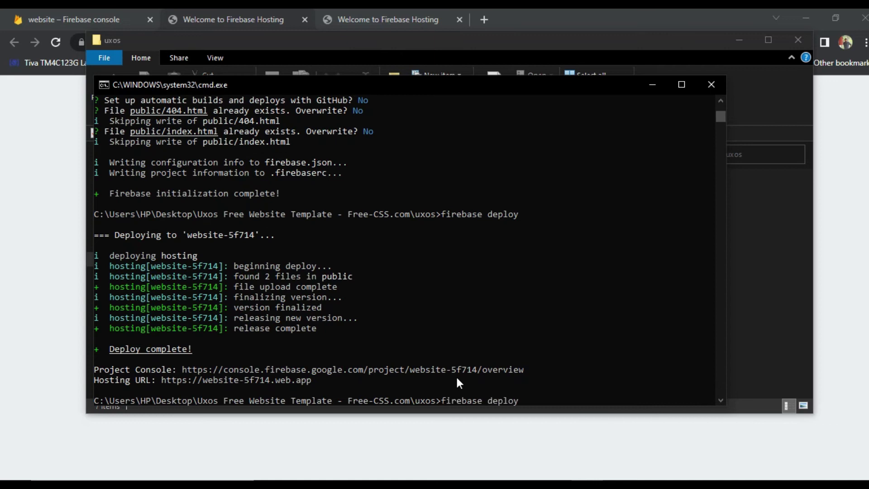
{"action": "key", "text": "Up"}
{"action": "key", "text": "Down"}
{"action": "key", "text": "Return"}
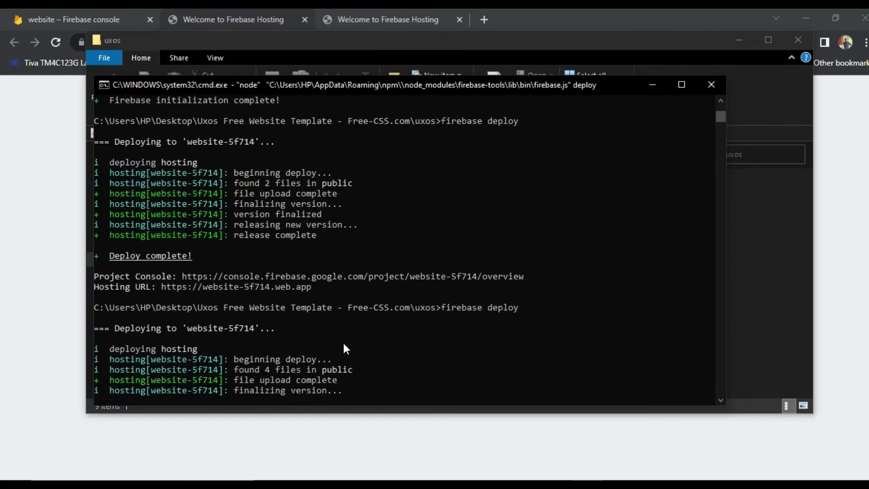
{"action": "left_click", "coordinate": [313, 380]}
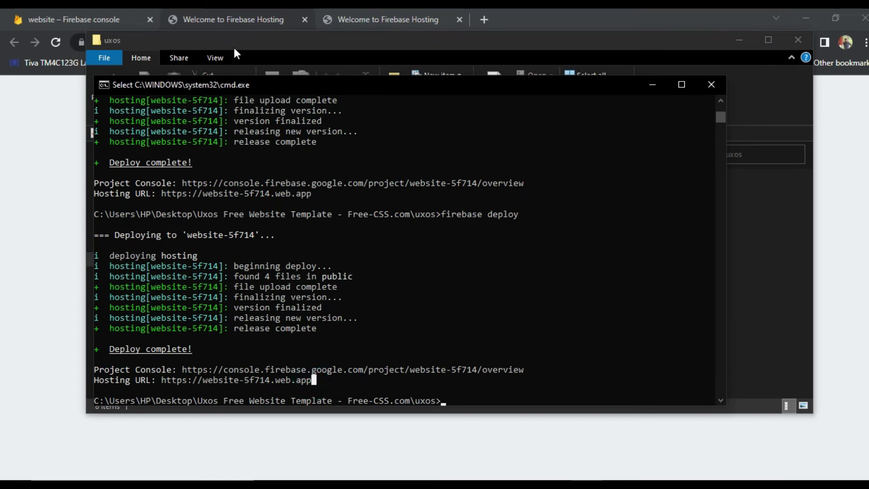
{"action": "left_click", "coordinate": [651, 85]}
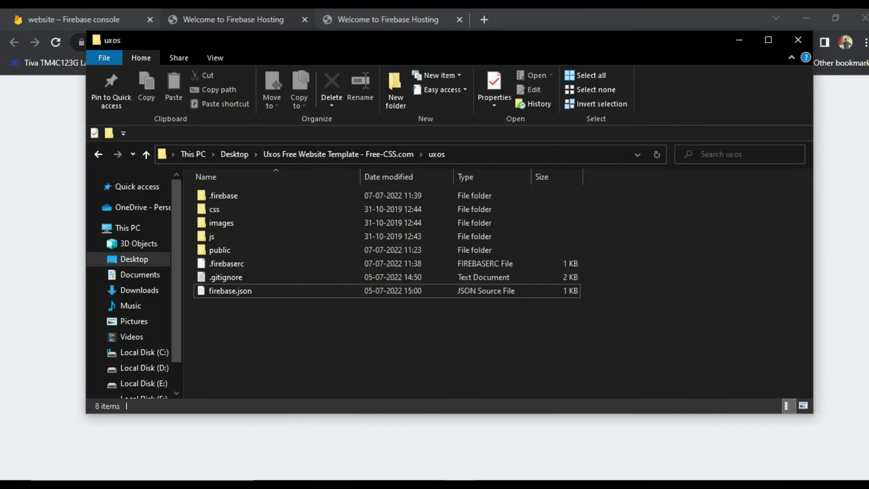
Step: Switch to Chrome, reload website-5f714.firebaseapp.com and look through the deployed page
{"action": "left_click", "coordinate": [337, 477]}
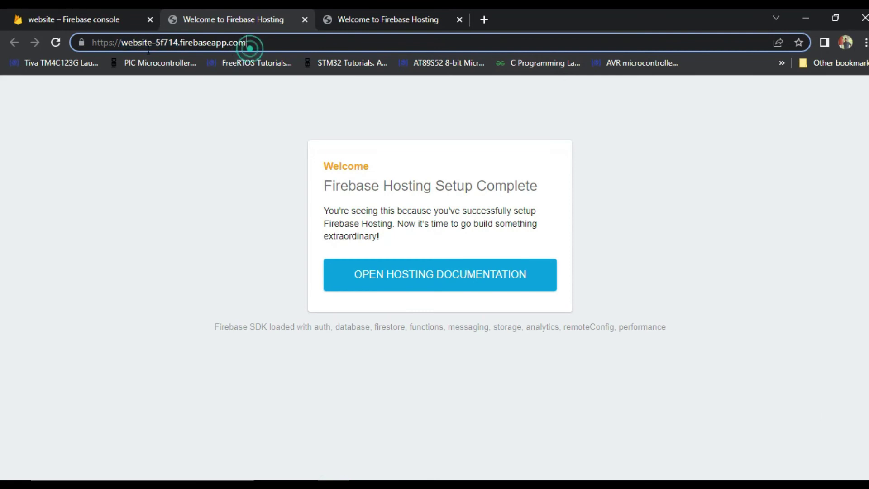
{"action": "left_click", "coordinate": [53, 45]}
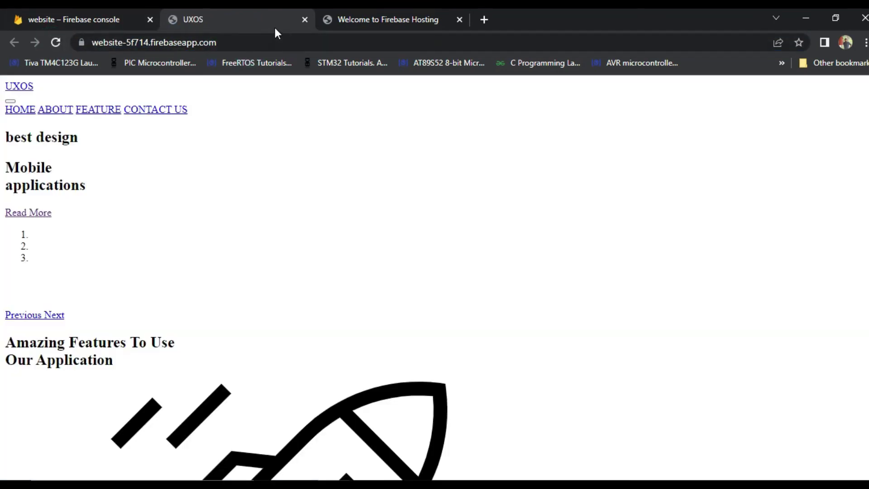
{"action": "scroll", "coordinate": [244, 308], "scroll_direction": "down", "scroll_amount": 10}
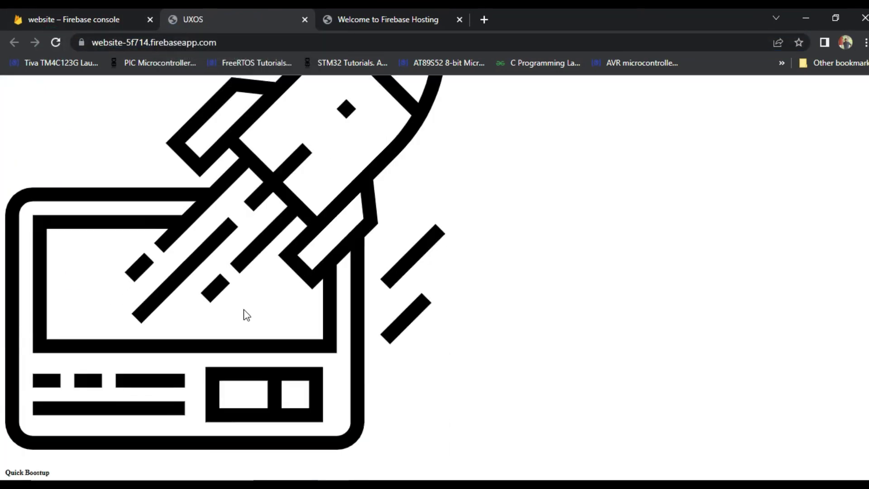
Step: Switch to File Explorer, move the css, images and js folders from uxos into its public subfolder, and return to uxos
{"action": "scroll", "coordinate": [250, 319], "scroll_direction": "down", "scroll_amount": 10}
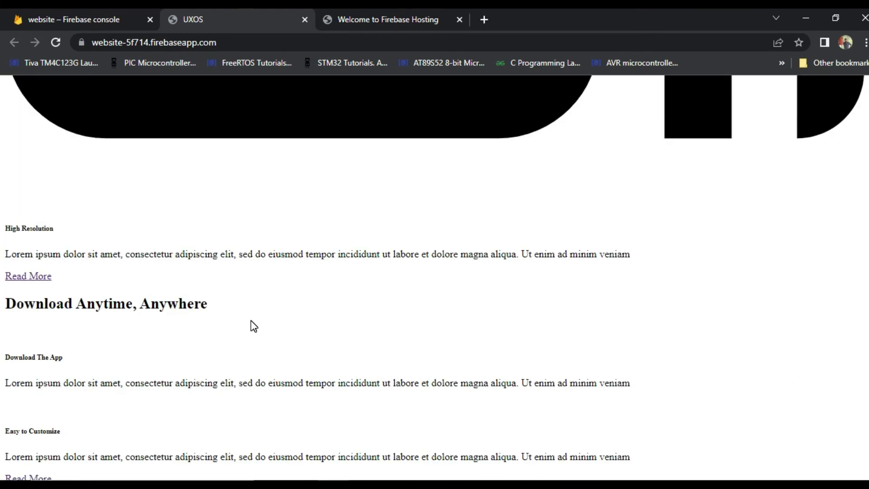
{"action": "scroll", "coordinate": [260, 305], "scroll_direction": "up", "scroll_amount": 20}
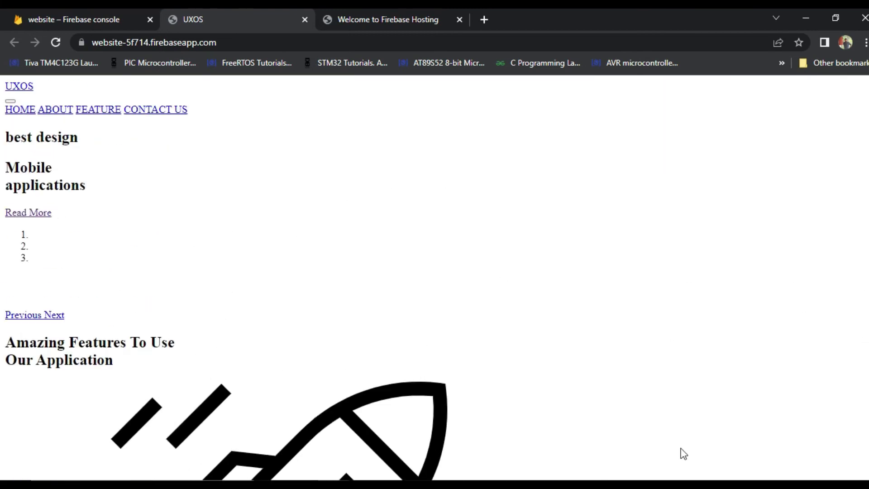
{"action": "key", "text": "alt+Tab"}
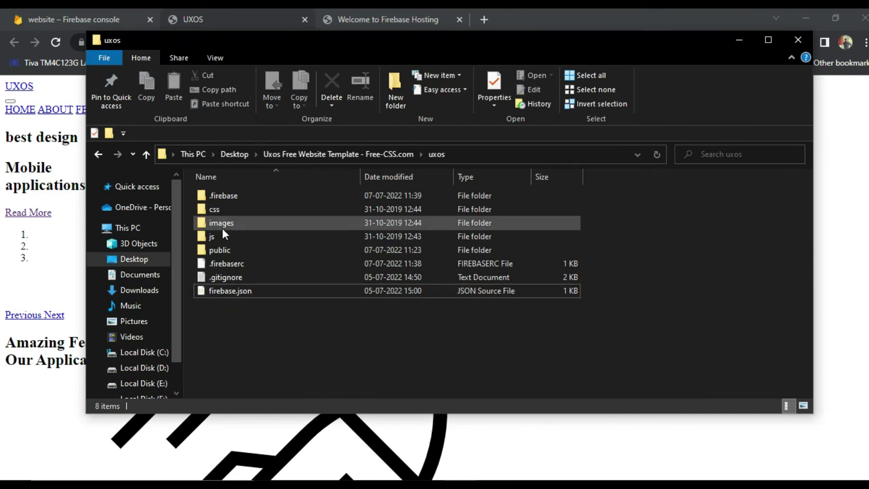
{"action": "left_click_drag", "start_coordinate": [230, 238], "coordinate": [233, 209]}
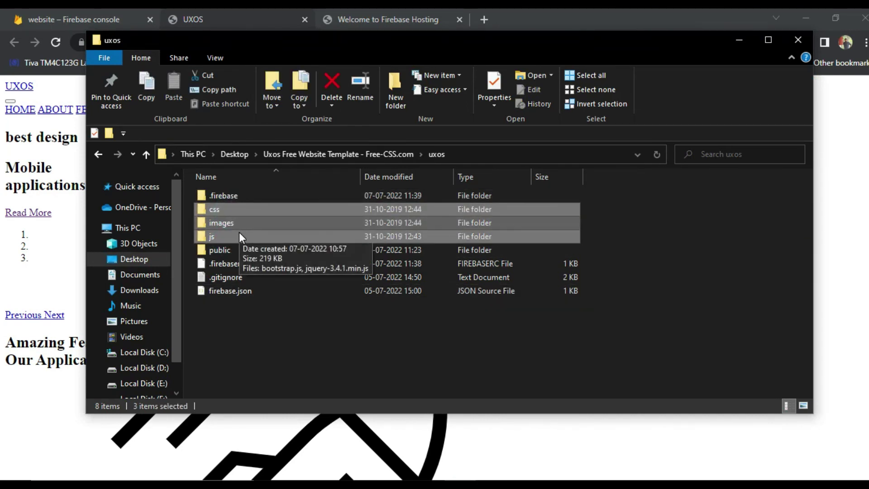
{"action": "double_click", "coordinate": [235, 250]}
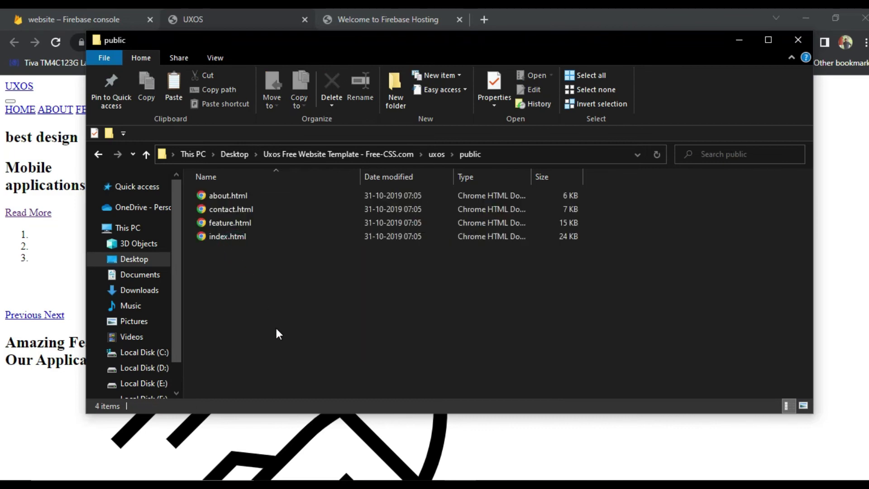
{"action": "key", "text": "ctrl+v"}
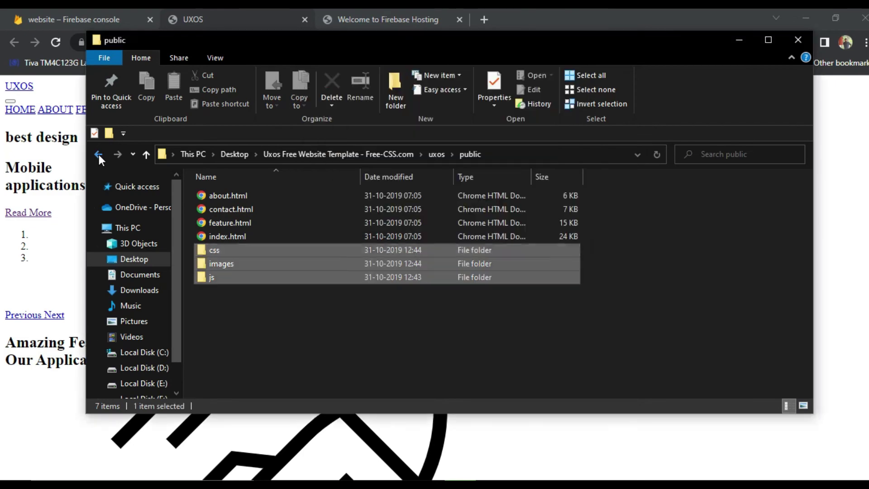
{"action": "left_click", "coordinate": [99, 154]}
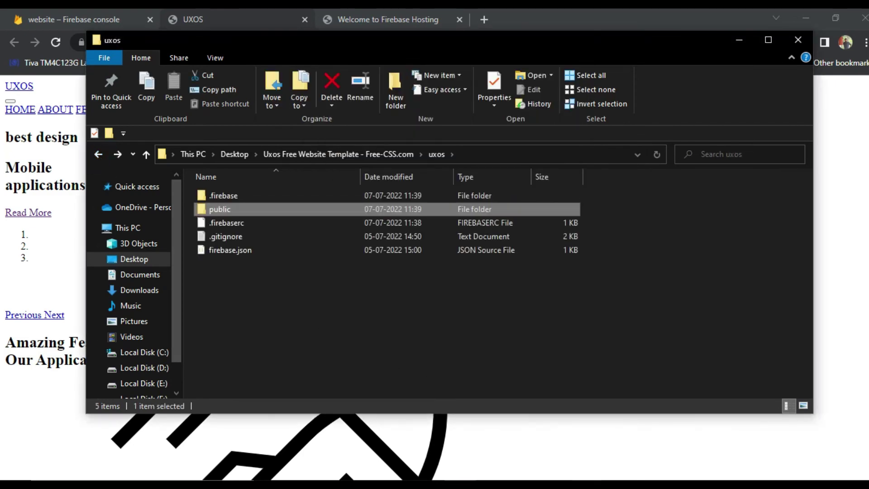
Step: Switch to the Command Prompt, rerun firebase deploy from the uxos folder, and minimize the File Explorer and Command Prompt windows
{"action": "left_click", "coordinate": [590, 476]}
{"action": "key", "text": "Up"}
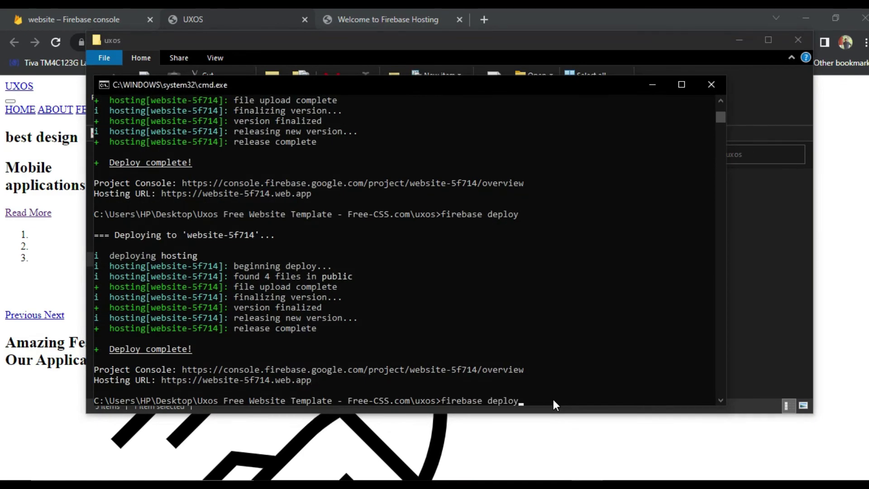
{"action": "key", "text": "Return"}
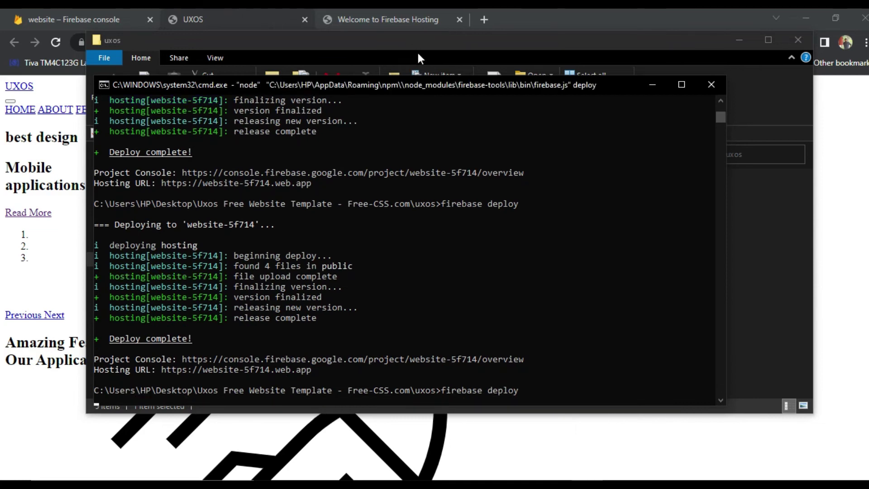
{"action": "mouse_move", "coordinate": [367, 86]}
{"action": "left_mouse_down"}
{"action": "mouse_move", "coordinate": [455, 142]}
{"action": "mouse_move", "coordinate": [381, 92]}
{"action": "left_mouse_up"}
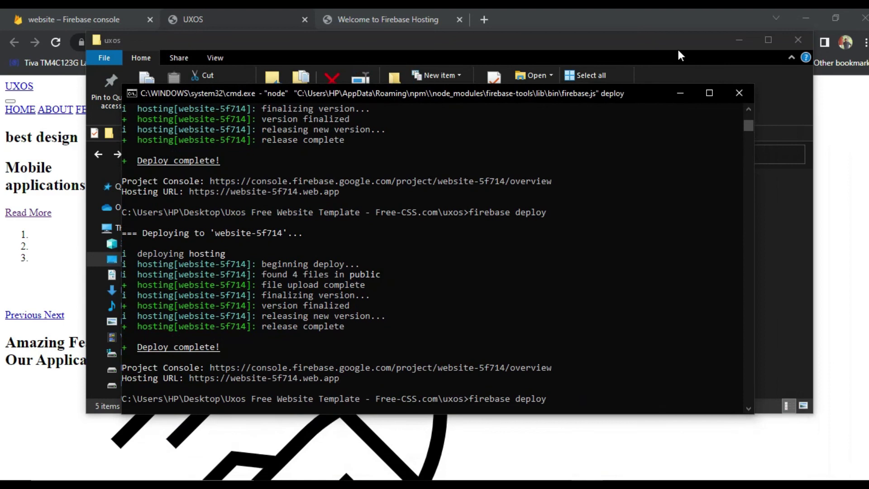
{"action": "left_click", "coordinate": [738, 40]}
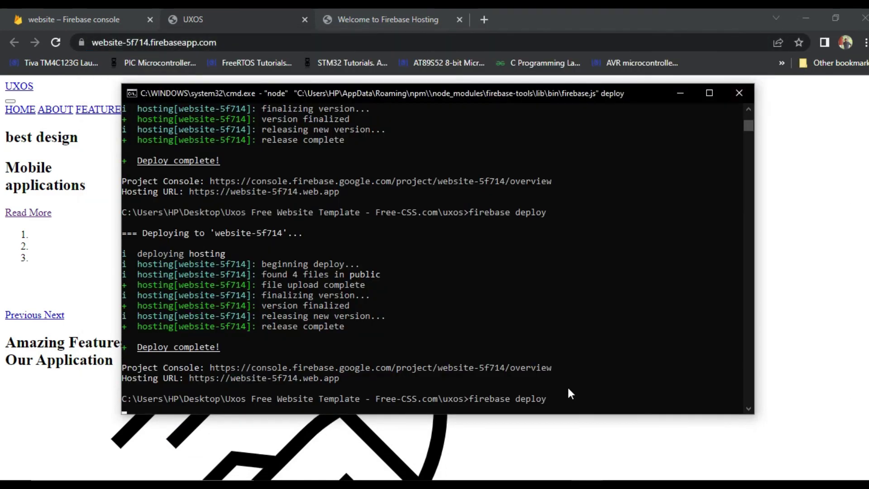
{"action": "key", "text": "Return"}
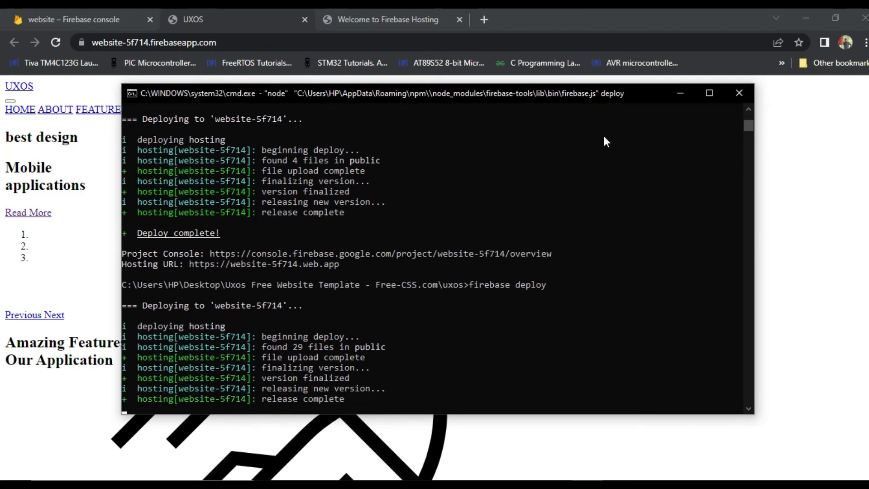
{"action": "left_click", "coordinate": [678, 95]}
Step: Reload website-5f714.firebaseapp.com in Chrome and look through the redeployed page
{"action": "left_click", "coordinate": [54, 40]}
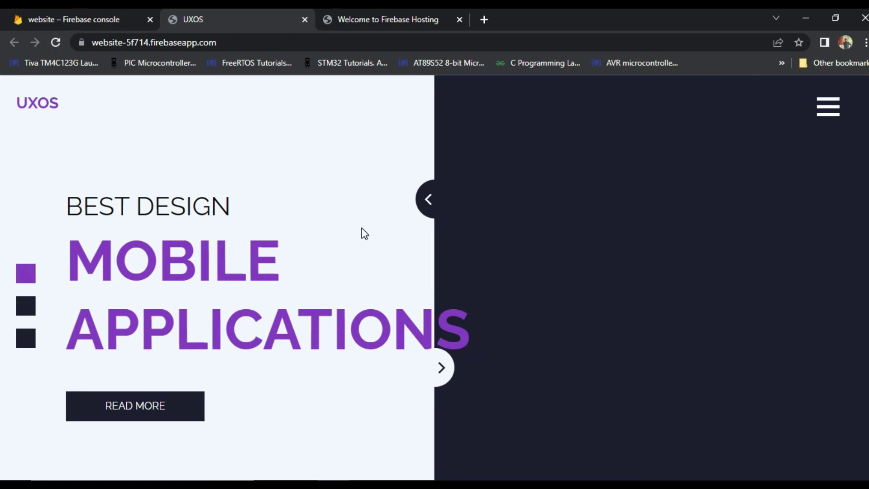
{"action": "scroll", "coordinate": [365, 233], "scroll_direction": "down", "scroll_amount": 20}
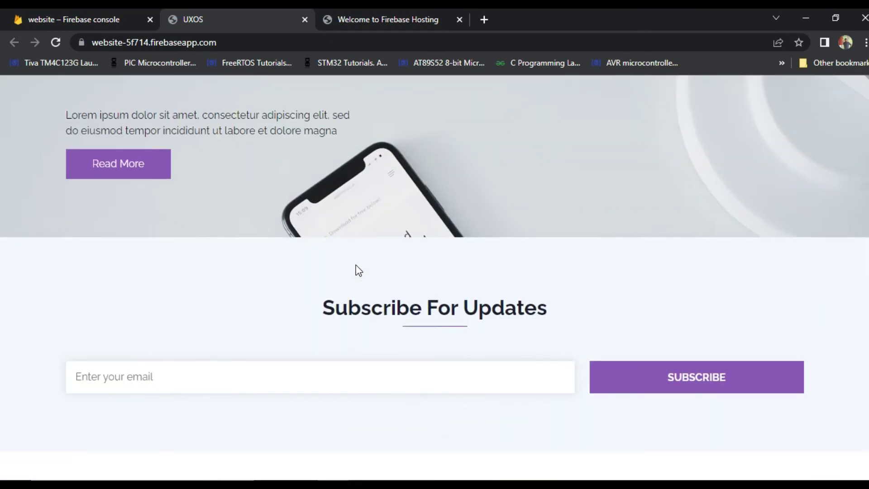
{"action": "scroll", "coordinate": [358, 270], "scroll_direction": "up", "scroll_amount": 10}
Step: Reload the Hosting dashboard in the Firebase console and check the website-5f714 release history
{"action": "left_click", "coordinate": [87, 17]}
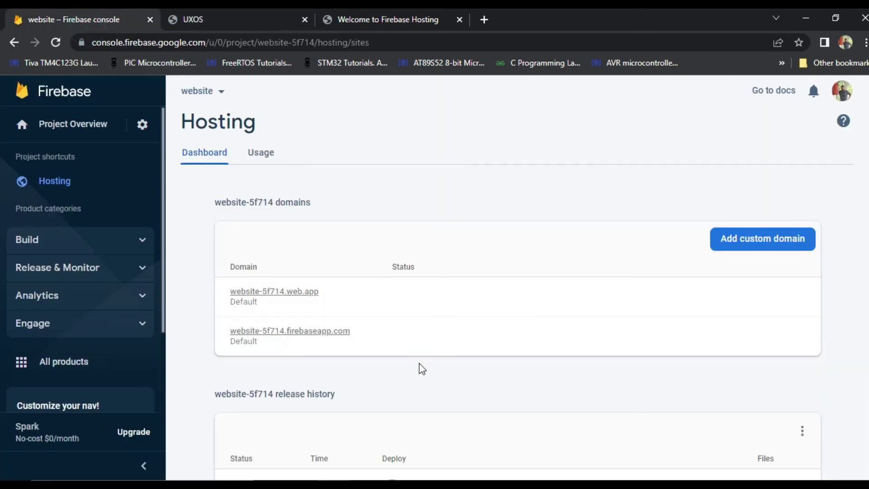
{"action": "scroll", "coordinate": [422, 368], "scroll_direction": "down", "scroll_amount": 5}
{"action": "left_click", "coordinate": [57, 42]}
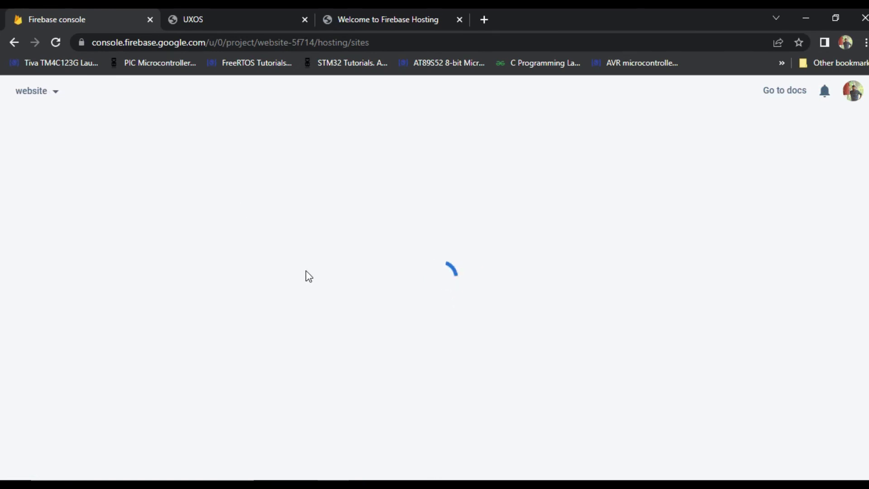
{"action": "scroll", "coordinate": [305, 269], "scroll_direction": "down", "scroll_amount": 5}
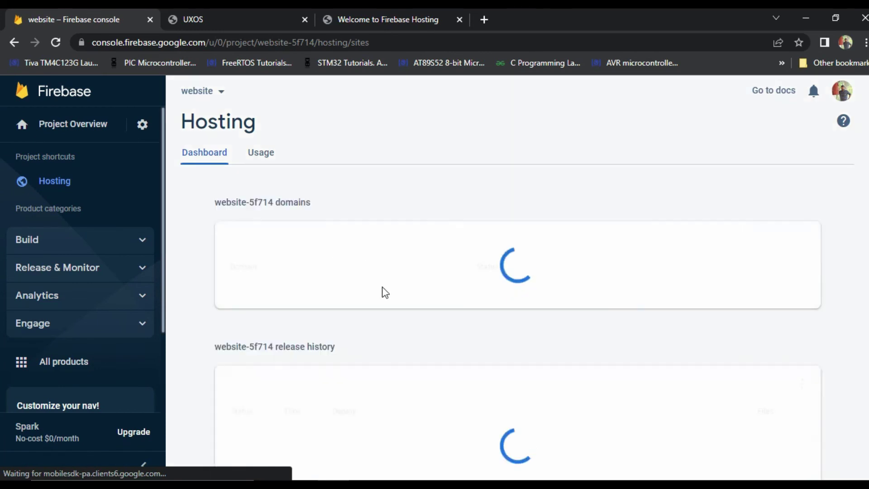
{"action": "scroll", "coordinate": [389, 341], "scroll_direction": "down", "scroll_amount": 3}
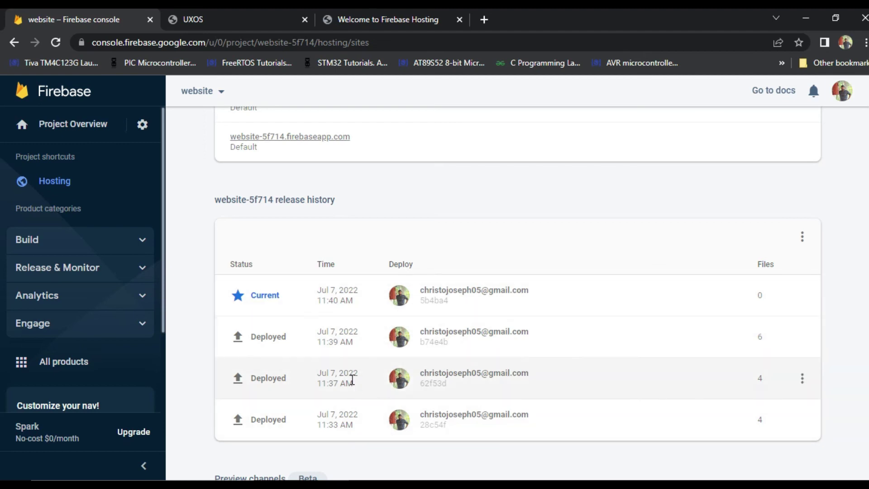
Step: Open website-5f714.firebaseapp.com from the Firebase console, then close all the UXOS and Welcome to Firebase Hosting browser tabs
{"action": "left_click", "coordinate": [242, 14]}
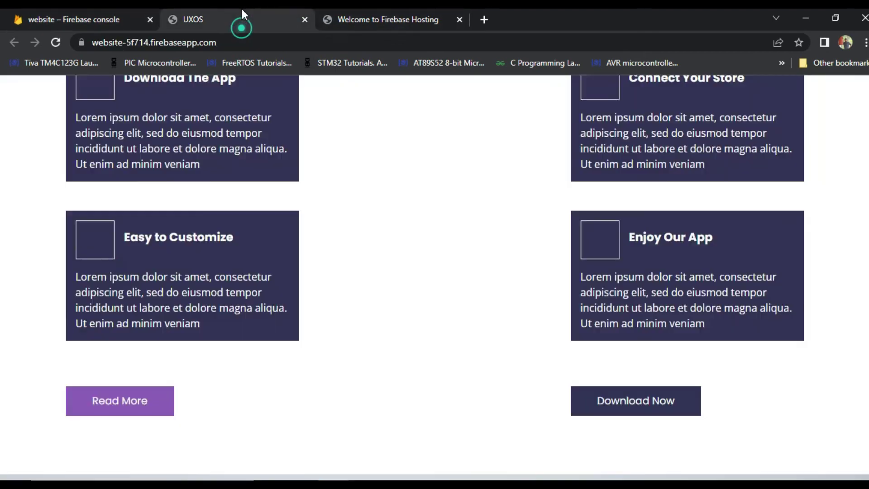
{"action": "left_click", "coordinate": [123, 13]}
{"action": "left_click", "coordinate": [304, 333]}
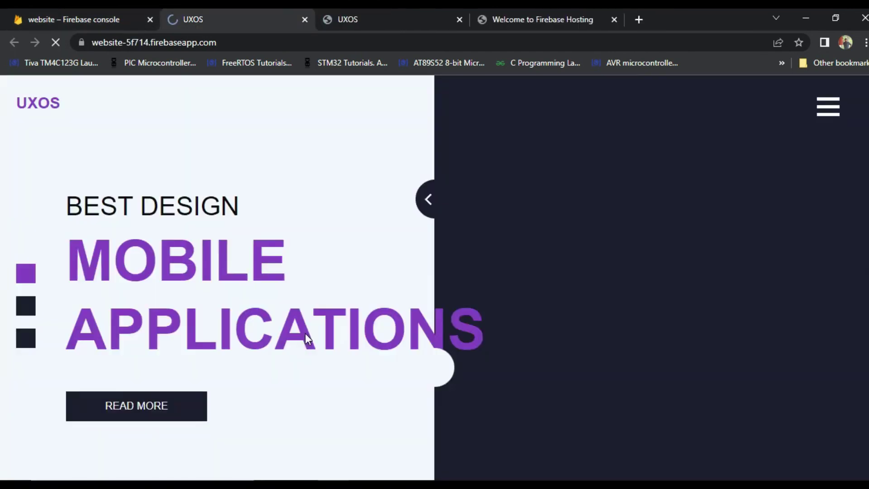
{"action": "left_click", "coordinate": [366, 17]}
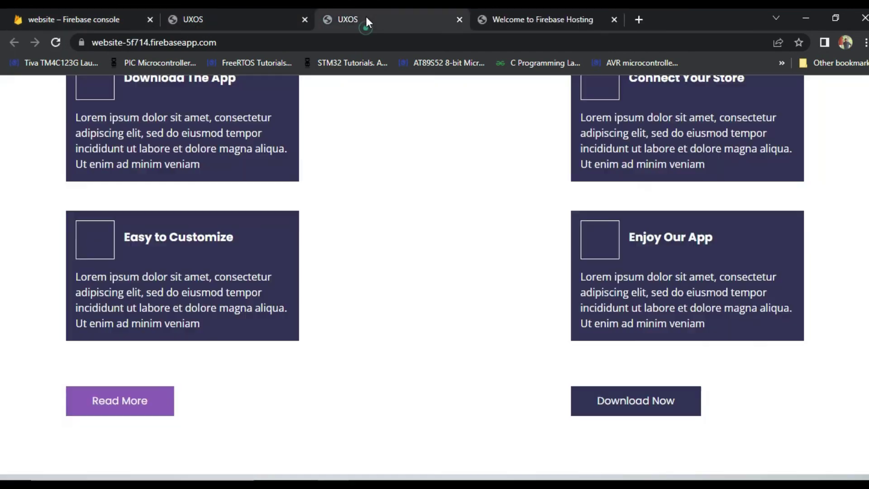
{"action": "left_click", "coordinate": [460, 20]}
{"action": "left_click", "coordinate": [457, 19]}
{"action": "left_click", "coordinate": [69, 20]}
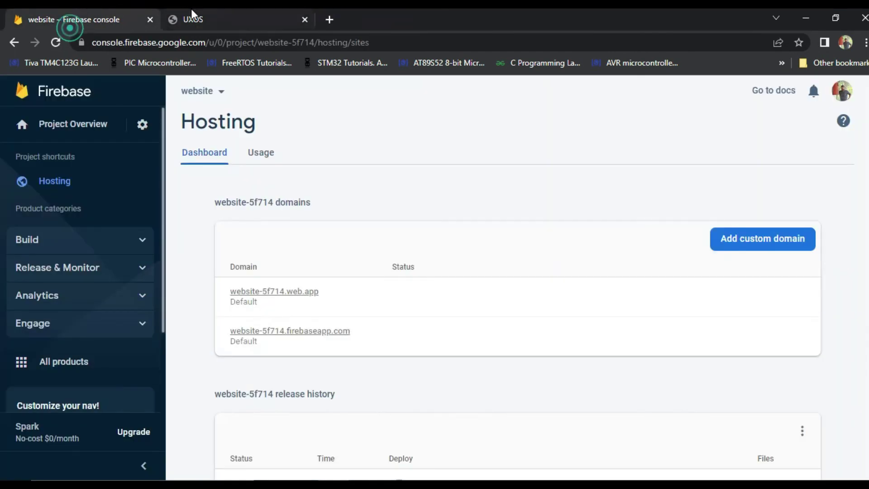
{"action": "left_click", "coordinate": [304, 19]}
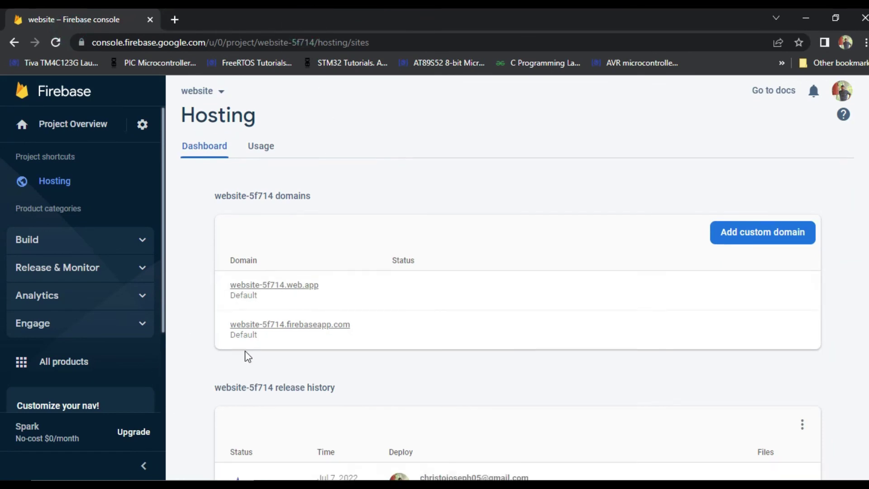
Step: Reopen website-5f714.firebaseapp.com from the Hosting domains list and look through the page's feature section
{"action": "scroll", "coordinate": [253, 316], "scroll_direction": "down", "scroll_amount": 1}
{"action": "left_click", "coordinate": [273, 271]}
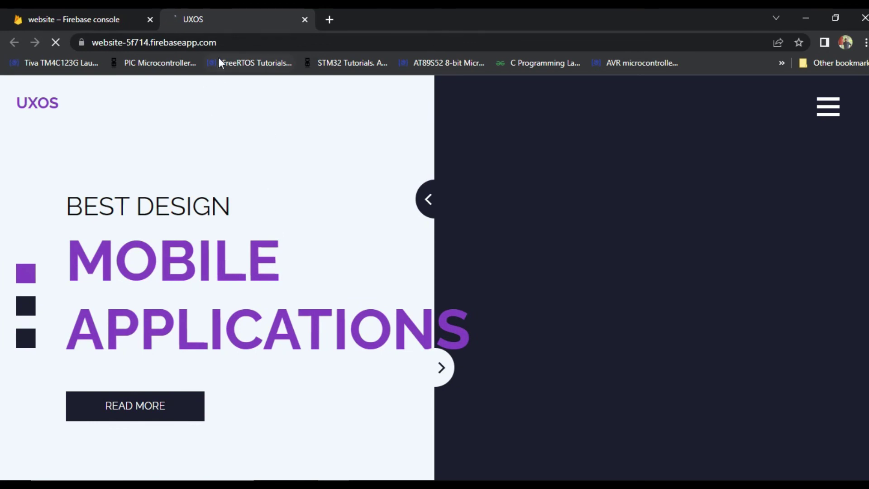
{"action": "scroll", "coordinate": [401, 352], "scroll_direction": "down", "scroll_amount": 10}
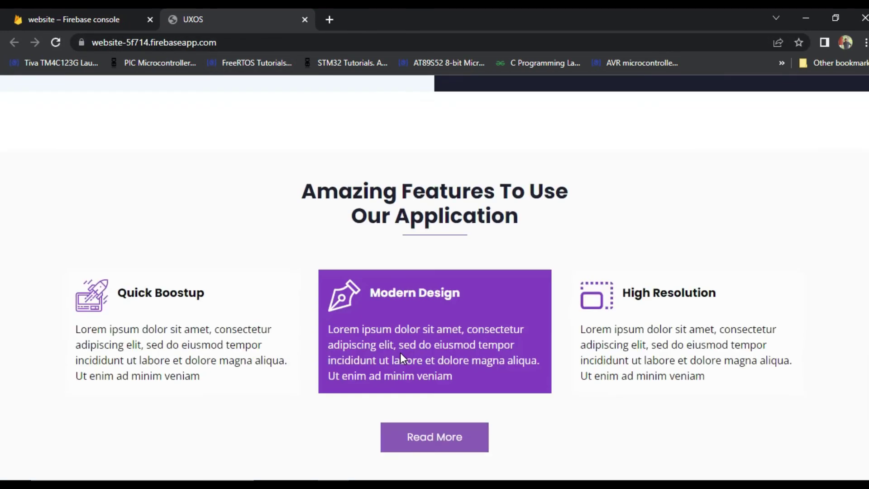
{"action": "scroll", "coordinate": [400, 361], "scroll_direction": "up", "scroll_amount": 5}
{"action": "scroll", "coordinate": [401, 364], "scroll_direction": "up", "scroll_amount": 5}
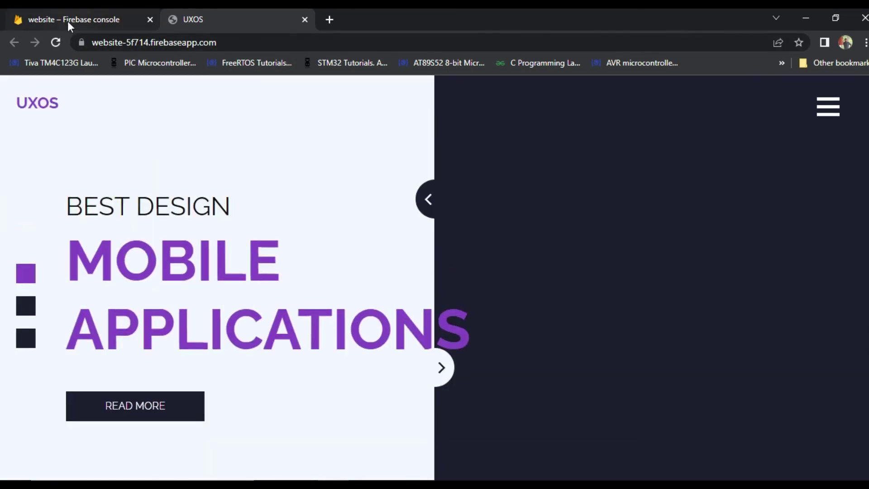
Step: Return to the Firebase console and review the Hosting dashboard's domains, release history, preview channels and advanced section
{"action": "left_click", "coordinate": [79, 11]}
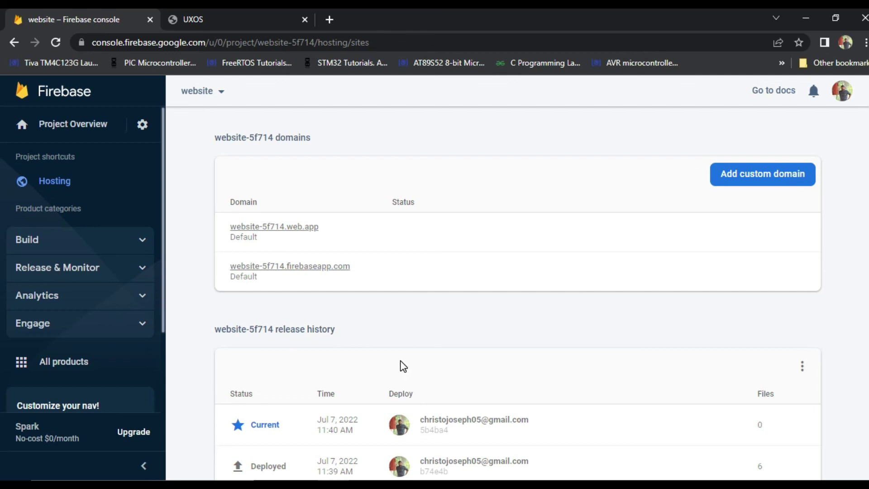
{"action": "scroll", "coordinate": [401, 364], "scroll_direction": "down", "scroll_amount": 10}
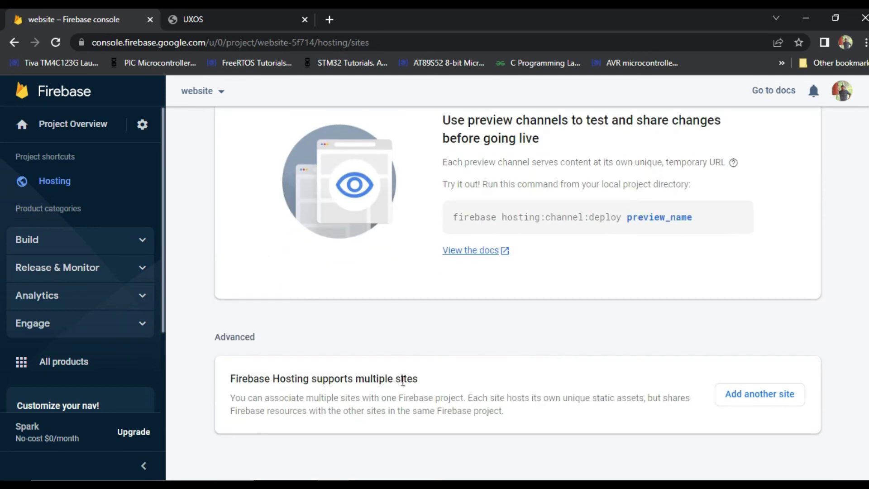
{"action": "scroll", "coordinate": [403, 381], "scroll_direction": "up", "scroll_amount": 10}
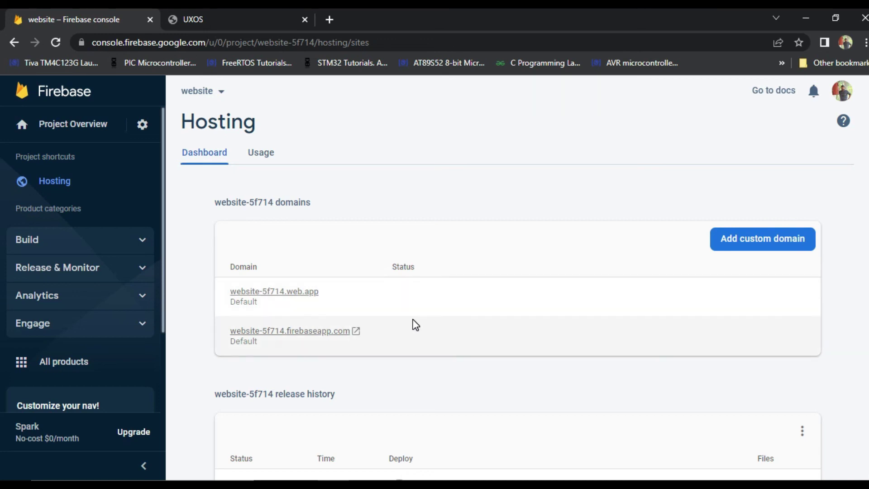
{"action": "scroll", "coordinate": [420, 335], "scroll_direction": "down", "scroll_amount": 3}
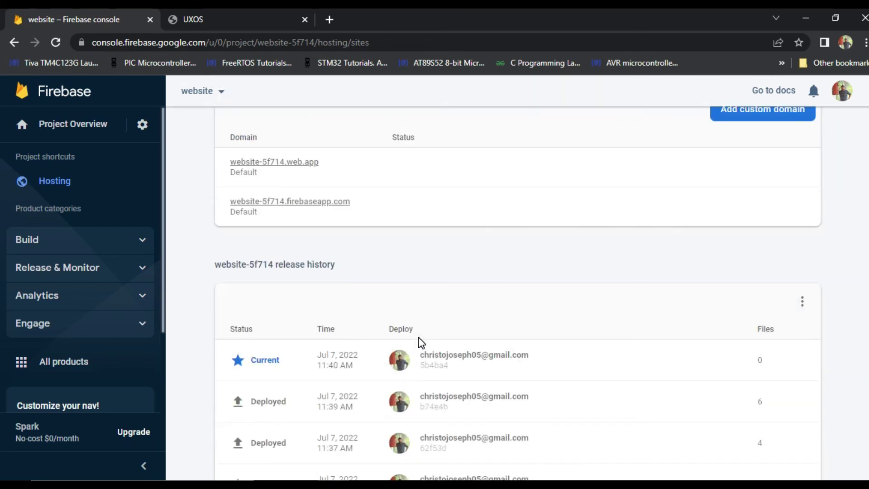
{"action": "scroll", "coordinate": [420, 342], "scroll_direction": "up", "scroll_amount": 3}
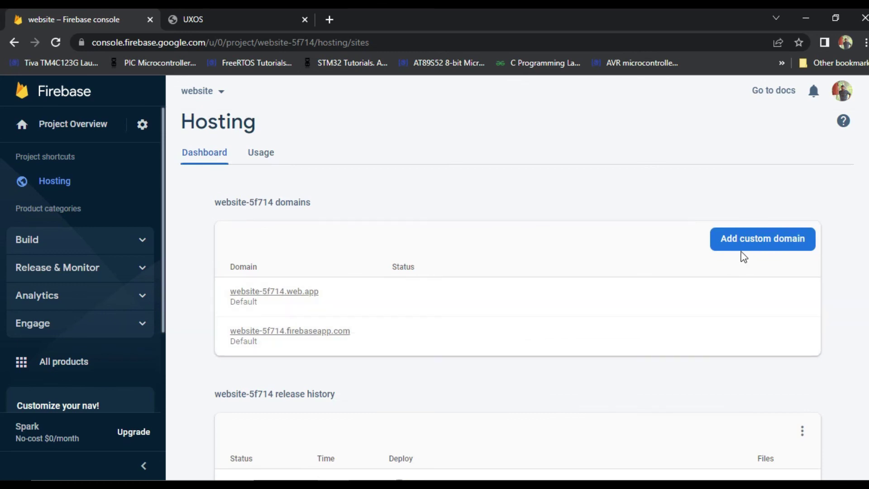
Step: View the custom domain setup and cancel it, then look over the console's Build products and collapse them
{"action": "left_click", "coordinate": [755, 247]}
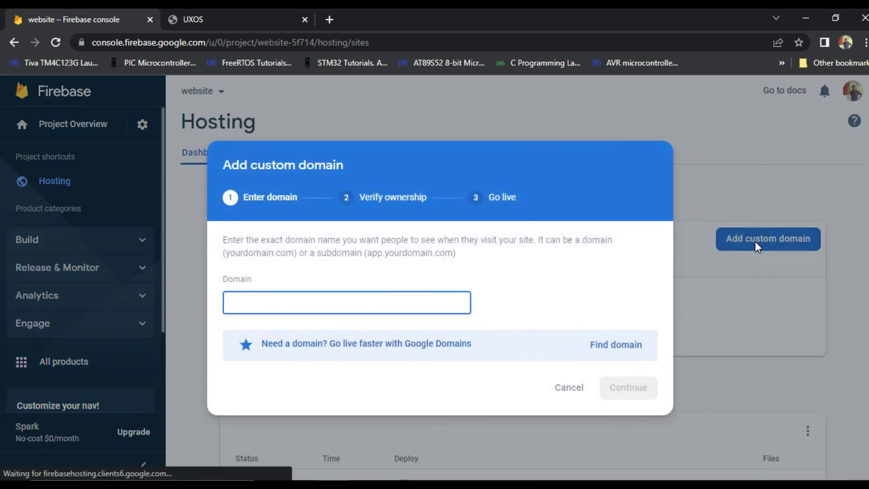
{"action": "left_click", "coordinate": [579, 380]}
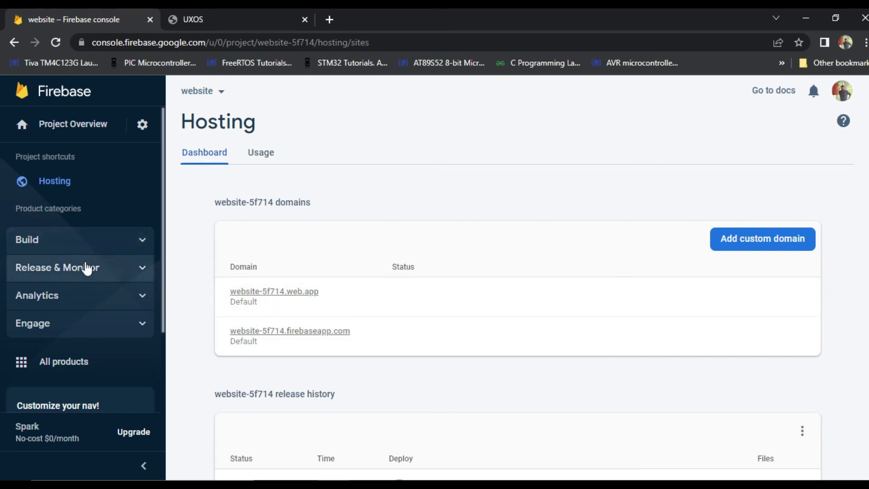
{"action": "left_click", "coordinate": [142, 247]}
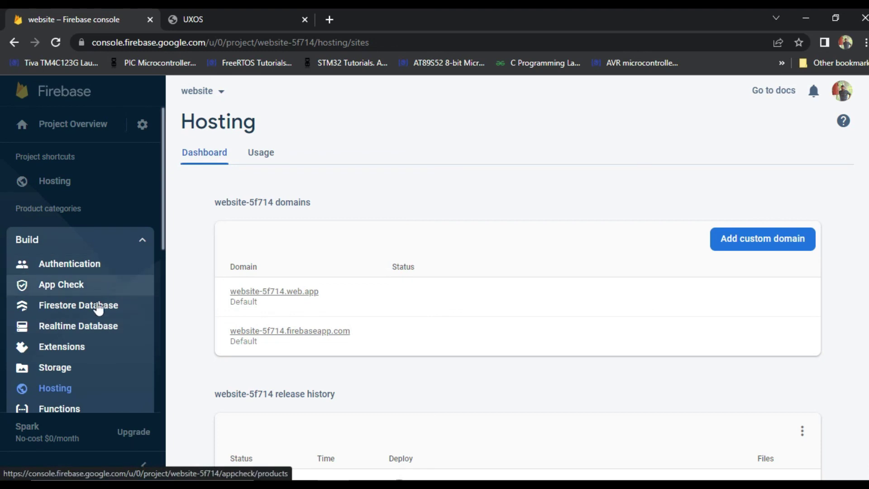
{"action": "left_click", "coordinate": [109, 245]}
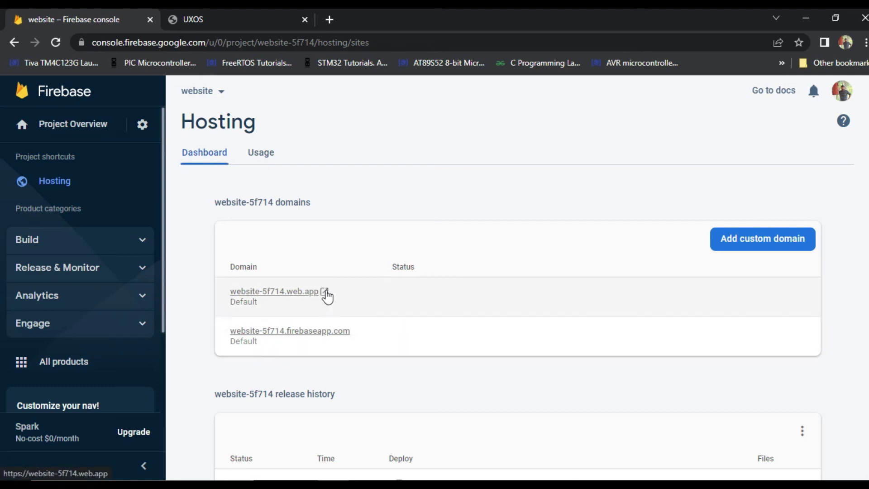
{"action": "left_click", "coordinate": [229, 8]}
{"action": "left_click", "coordinate": [117, 13]}
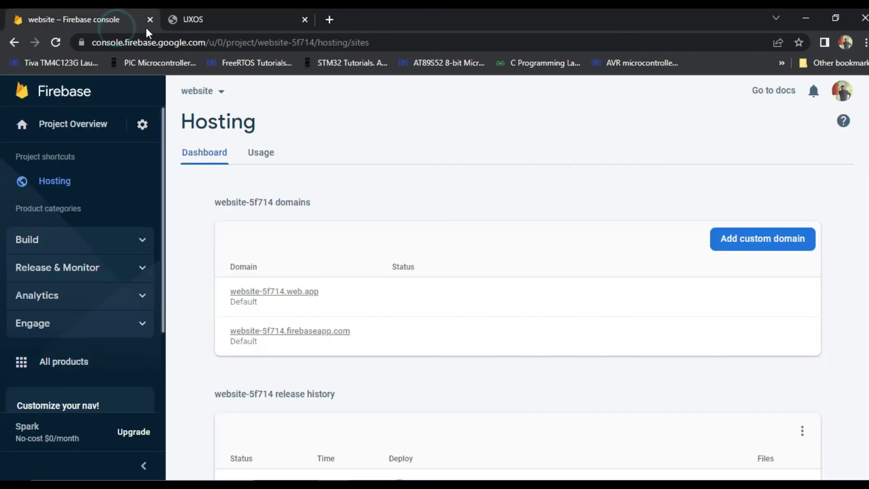
Step: Switch to the uxos folder in File Explorer, clear the selection and look over the project files
{"action": "mouse_move", "coordinate": [460, 485]}
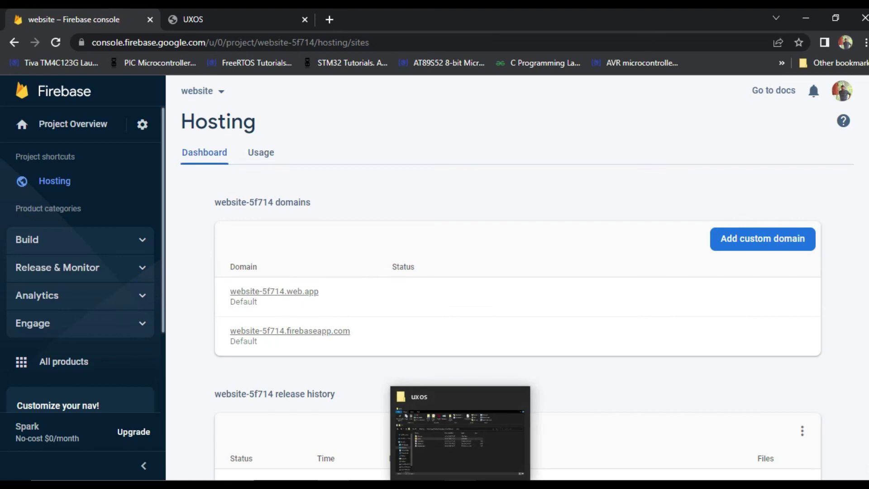
{"action": "left_click", "coordinate": [466, 448]}
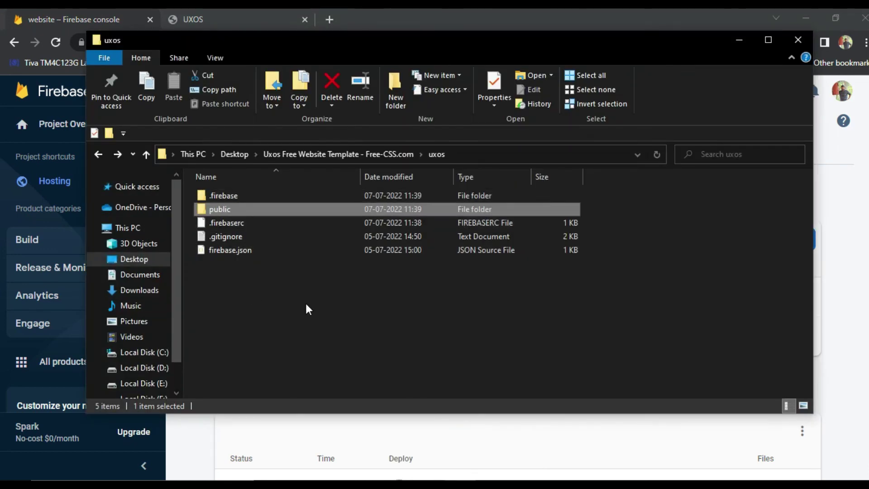
{"action": "left_click", "coordinate": [251, 316]}
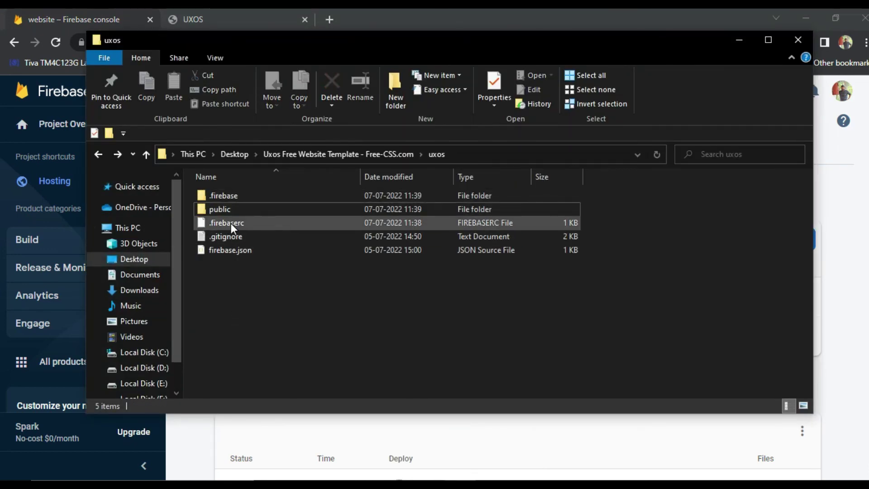